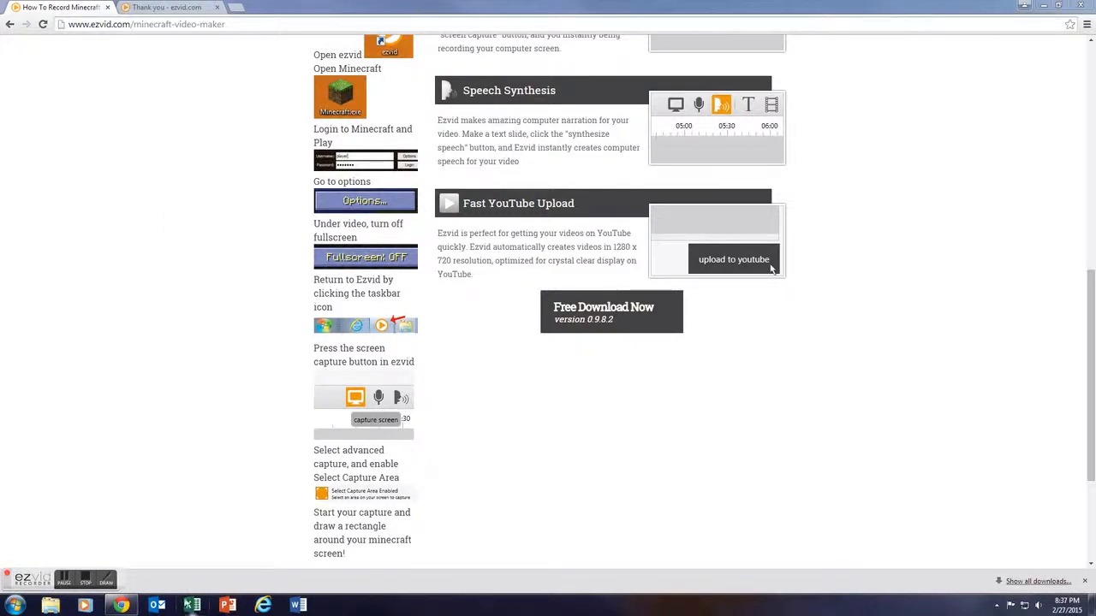
# Step: Open Paint and extend the blank canvas downward to a height of about 671 px, undoing the stray brush stroke
pyautogui.click(17, 607)
pyautogui.click(56, 338)
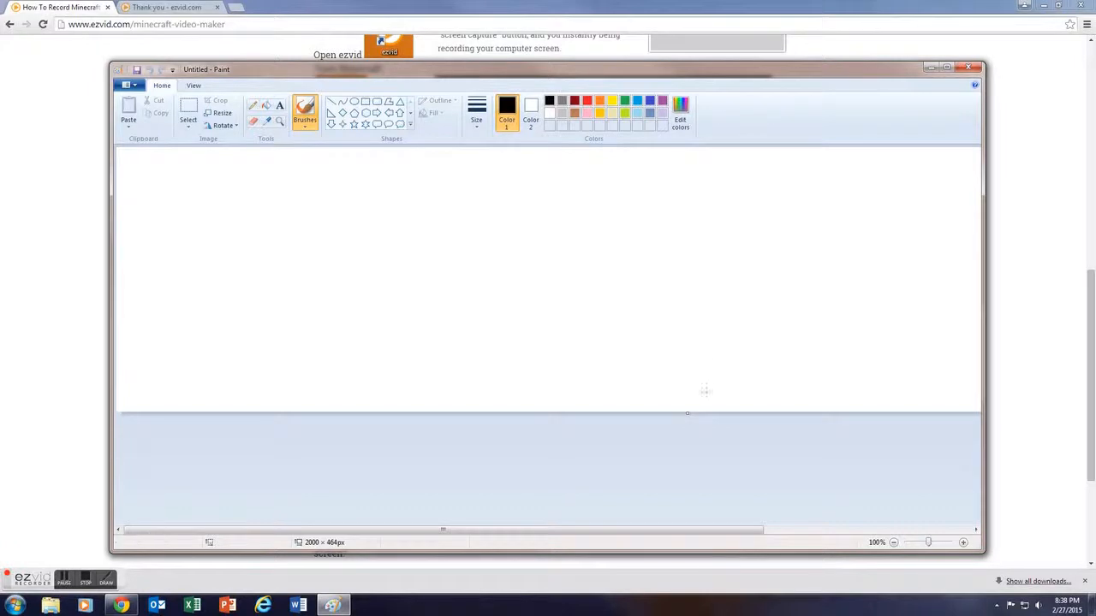
pyautogui.moveTo(687, 416); pyautogui.dragTo(698, 535)
pyautogui.moveTo(967, 319); pyautogui.dragTo(970, 358)
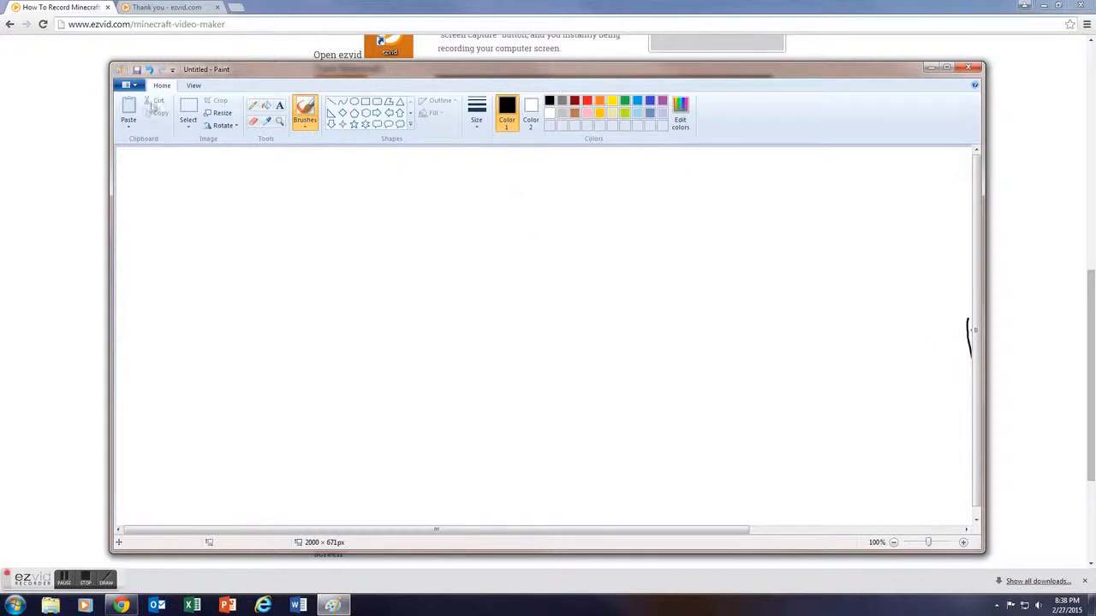
pyautogui.click(149, 69)
# Step: Adjust the canvas width to about 1496 px so the whole canvas fits in the window
pyautogui.moveTo(514, 529)
pyautogui.mouseDown()
pyautogui.moveTo(690, 532)
pyautogui.moveTo(670, 543)
pyautogui.moveTo(458, 543)
pyautogui.moveTo(827, 557)
pyautogui.mouseUp()
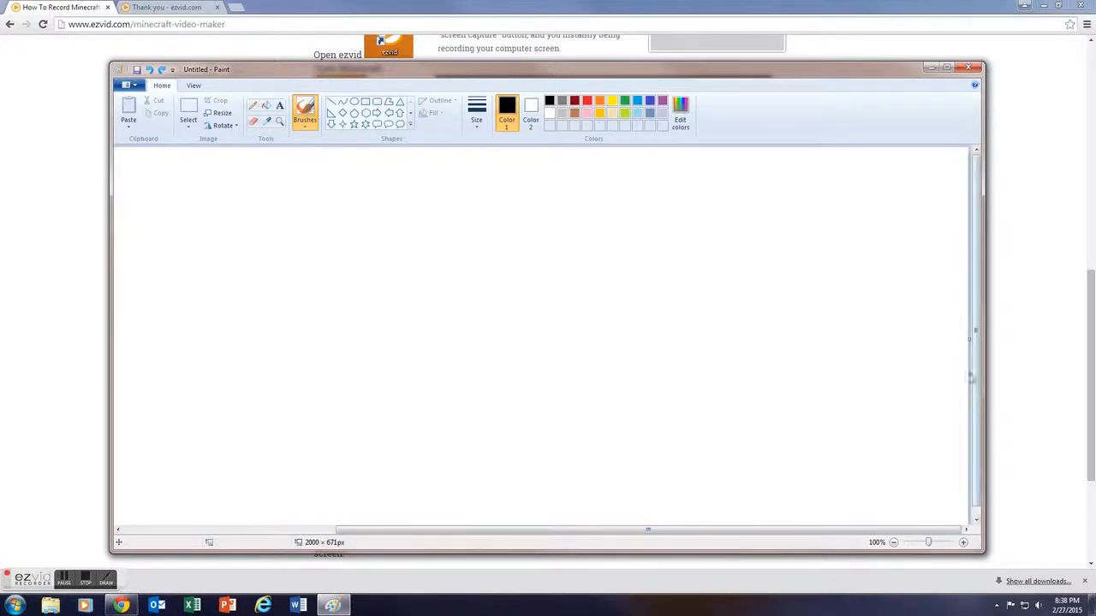
pyautogui.moveTo(972, 337); pyautogui.dragTo(844, 362)
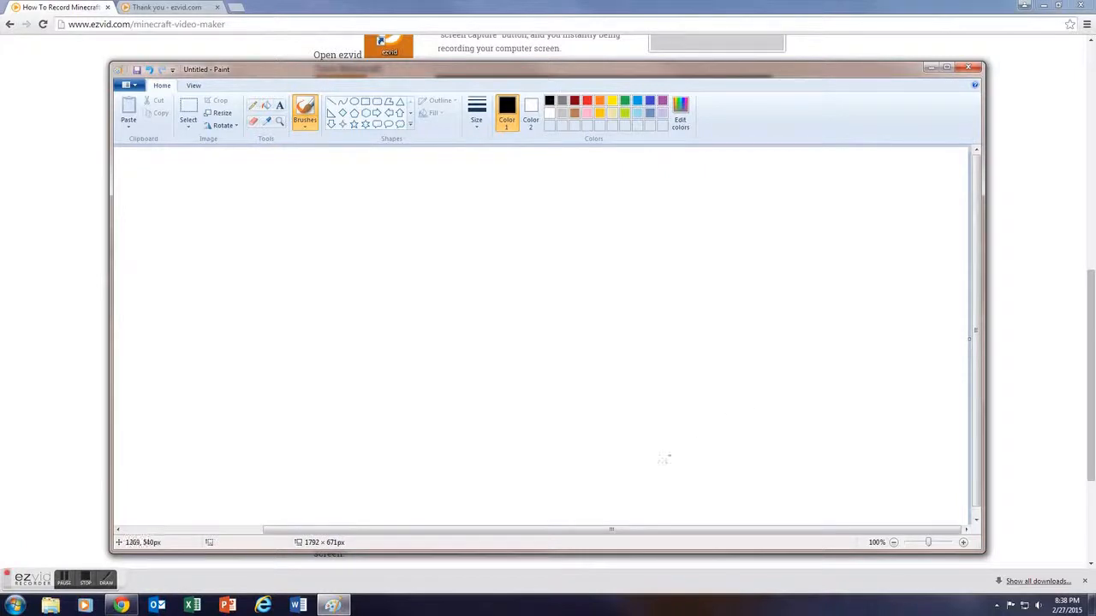
pyautogui.moveTo(971, 336); pyautogui.dragTo(496, 347)
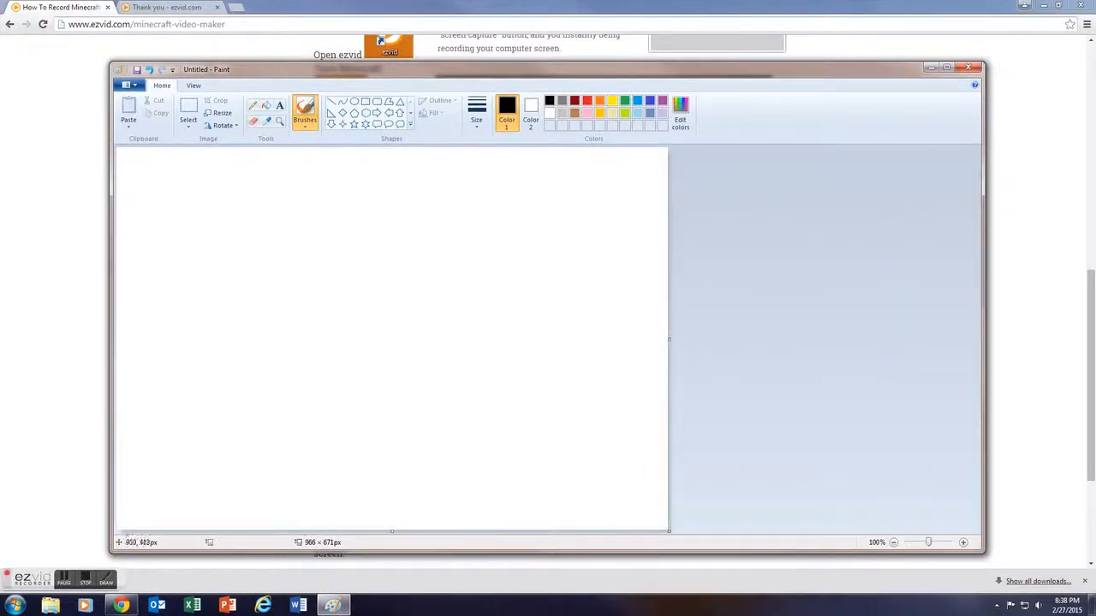
pyautogui.moveTo(668, 339); pyautogui.dragTo(978, 350)
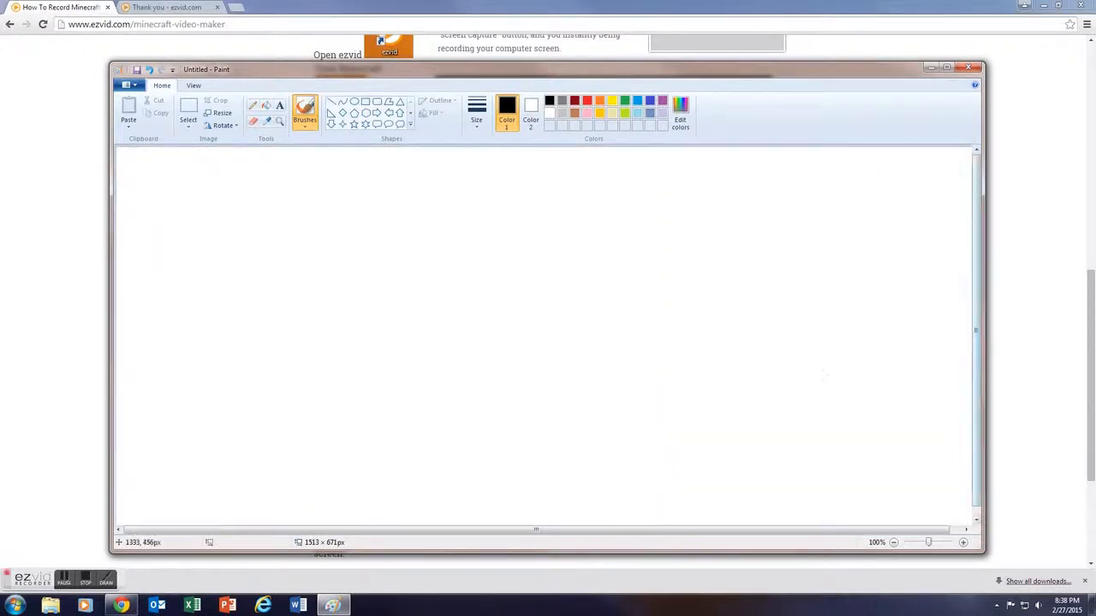
pyautogui.moveTo(845, 531); pyautogui.dragTo(873, 533)
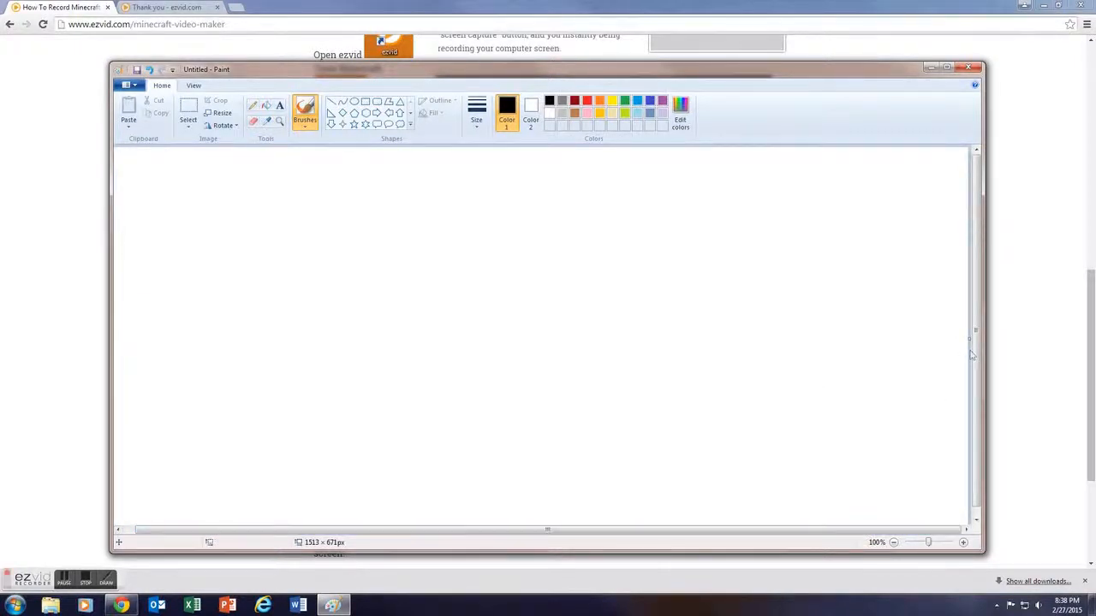
pyautogui.moveTo(971, 337); pyautogui.dragTo(957, 347)
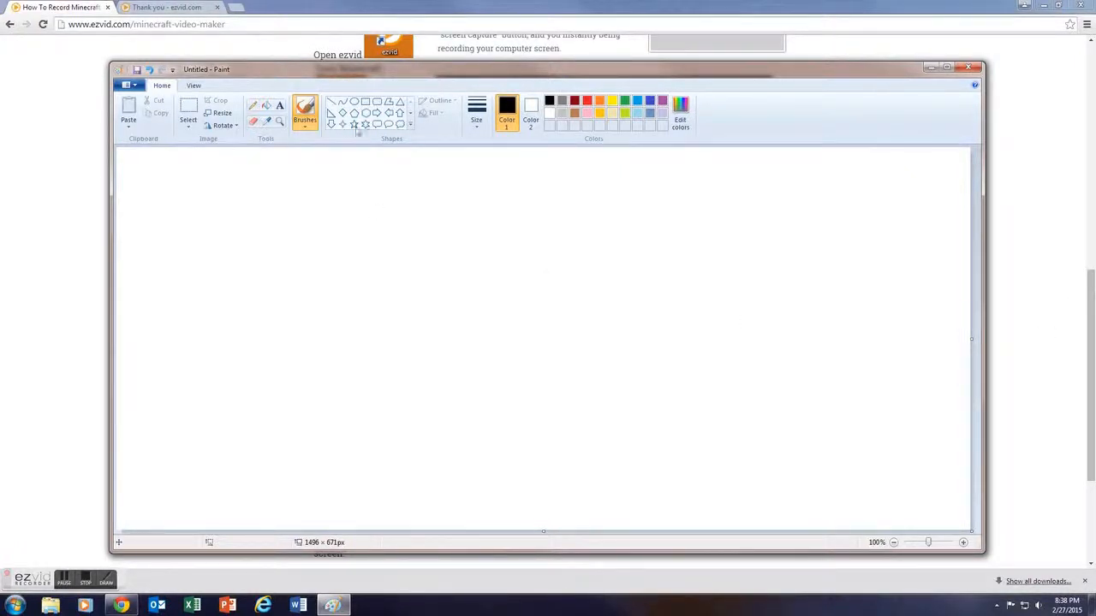
# Step: Draw a black oval face outline about 549 × 601 px near the centre of the canvas
pyautogui.click(355, 103)
pyautogui.moveTo(345, 156)
pyautogui.mouseDown()
pyautogui.moveTo(416, 234)
pyautogui.moveTo(542, 444)
pyautogui.moveTo(660, 500)
pyautogui.mouseUp()
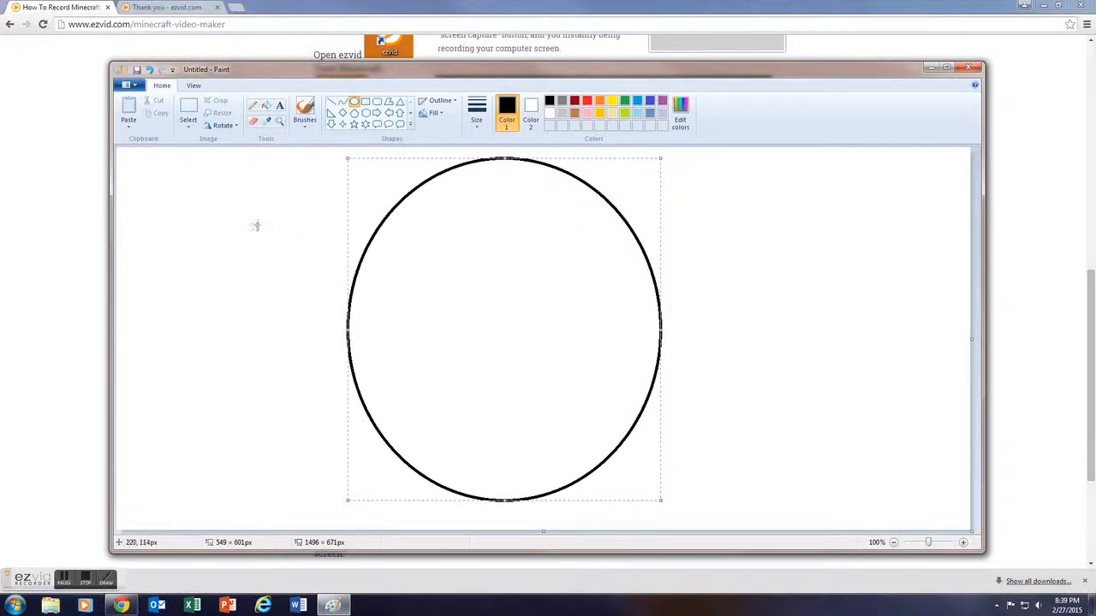
pyautogui.click(216, 192)
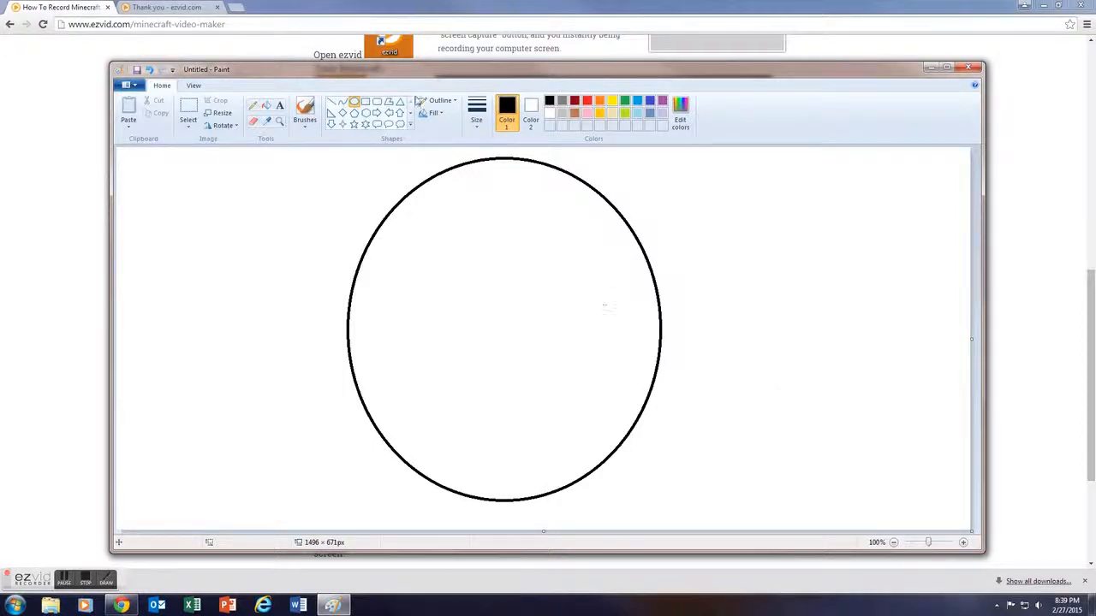
# Step: Draw an upward-arched curve about 134 px wide in the face's upper-left area as the upper eyelid
pyautogui.click(343, 101)
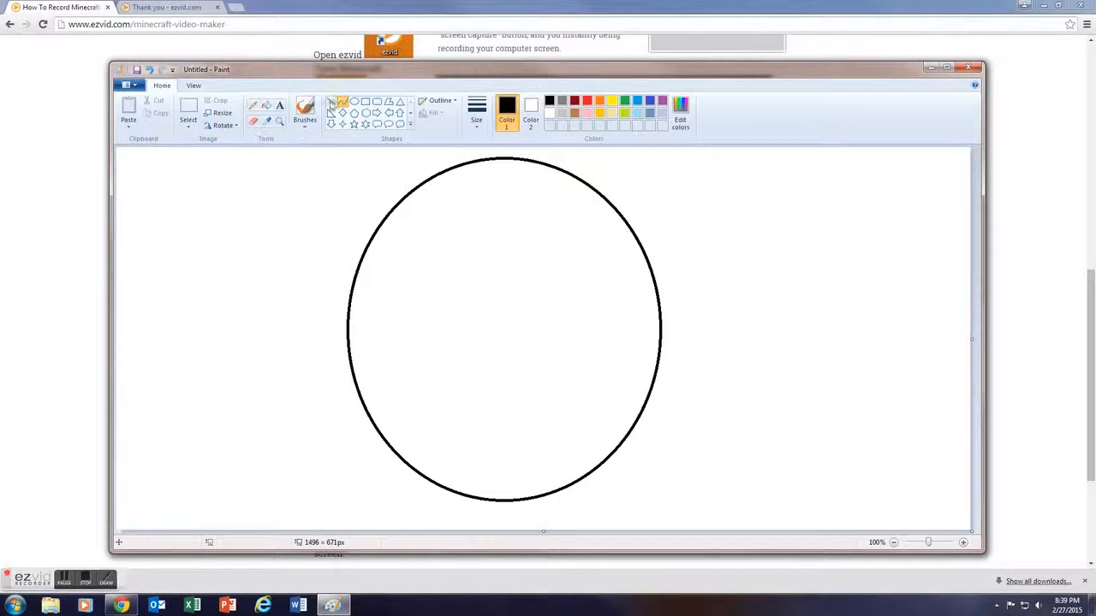
pyautogui.moveTo(416, 284); pyautogui.dragTo(454, 267)
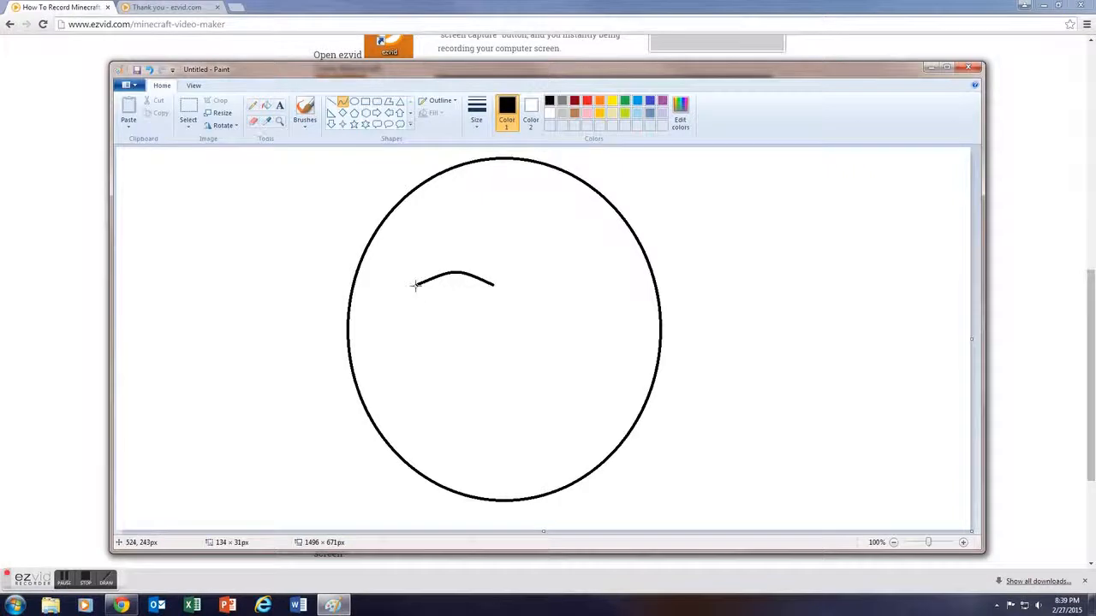
pyautogui.click(343, 104)
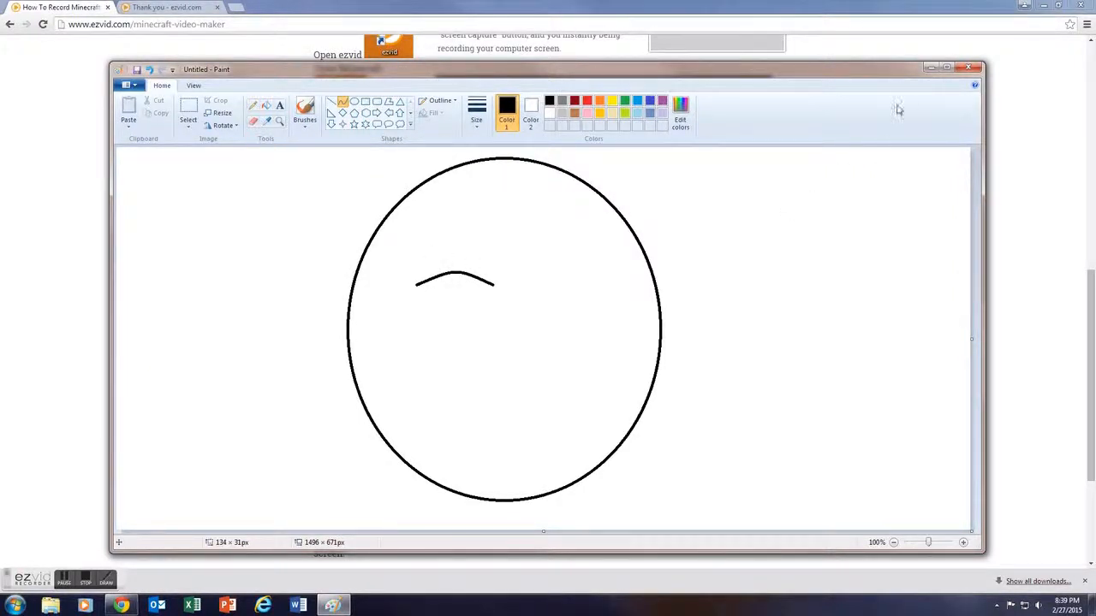
# Step: Maximize the window and draw a downward-bending curve joining the ends of the upper eyelid to close the eye
pyautogui.click(946, 67)
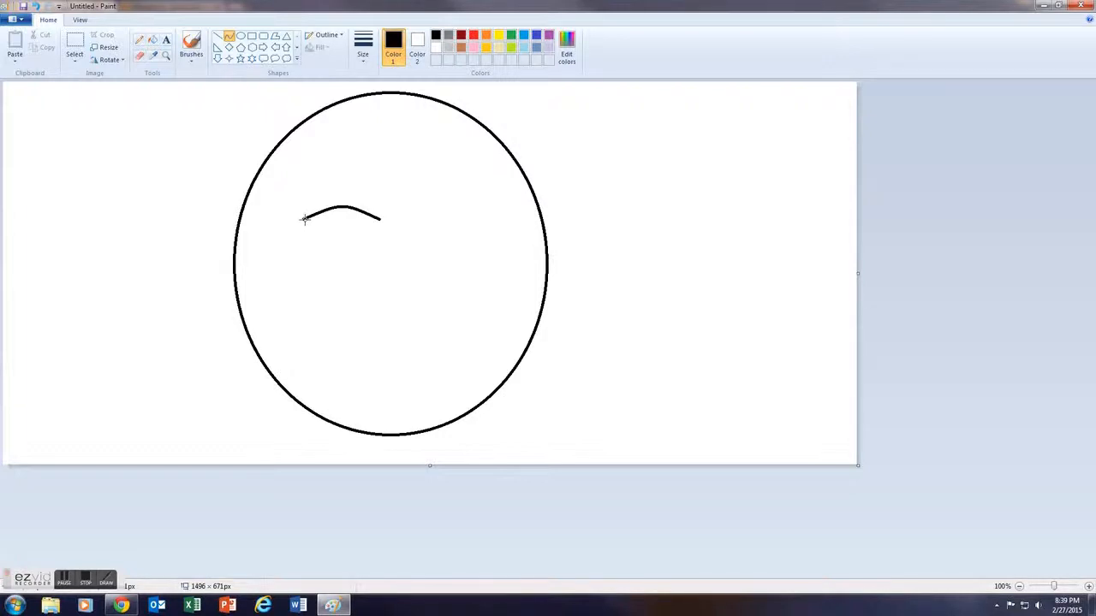
pyautogui.moveTo(301, 219); pyautogui.dragTo(379, 220)
pyautogui.moveTo(339, 221); pyautogui.dragTo(339, 233)
# Step: Draw a narrow slit pupil in the middle of the eye from two opposing vertical curves between the lids
pyautogui.moveTo(340, 207); pyautogui.dragTo(341, 228)
pyautogui.moveTo(340, 219); pyautogui.dragTo(335, 217)
pyautogui.click(229, 35)
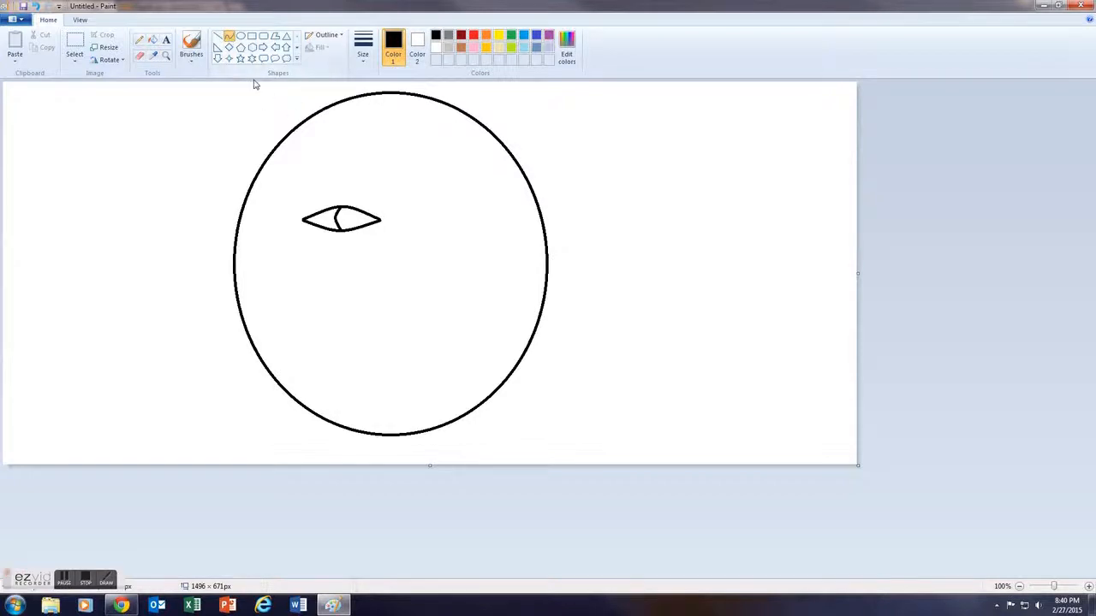
pyautogui.click(219, 38)
pyautogui.click(229, 38)
pyautogui.moveTo(339, 231); pyautogui.dragTo(341, 232)
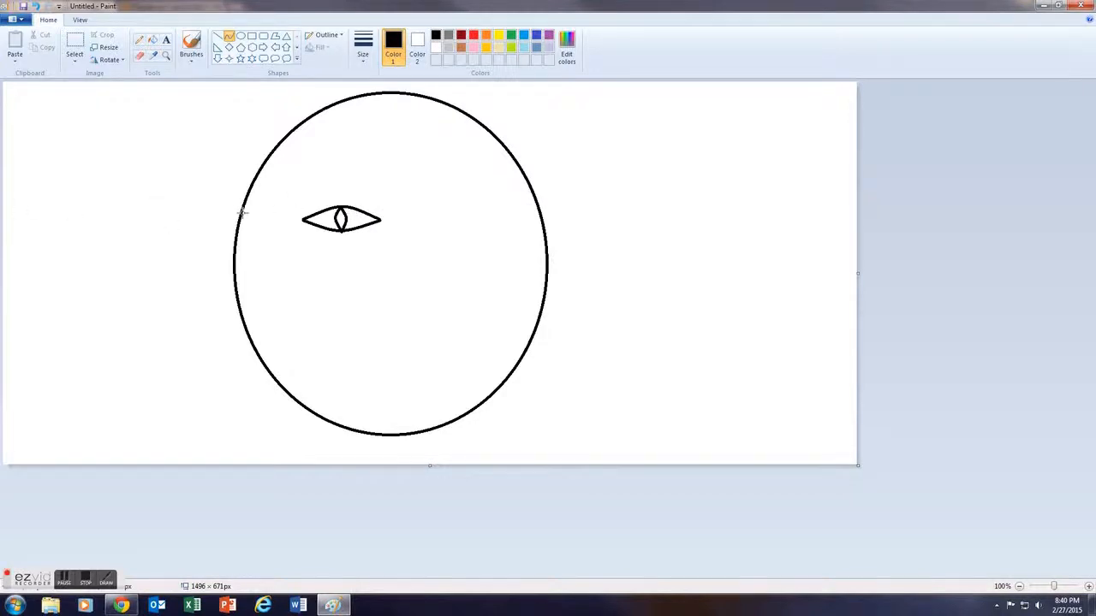
pyautogui.click(218, 36)
pyautogui.moveTo(334, 220); pyautogui.dragTo(42, 238)
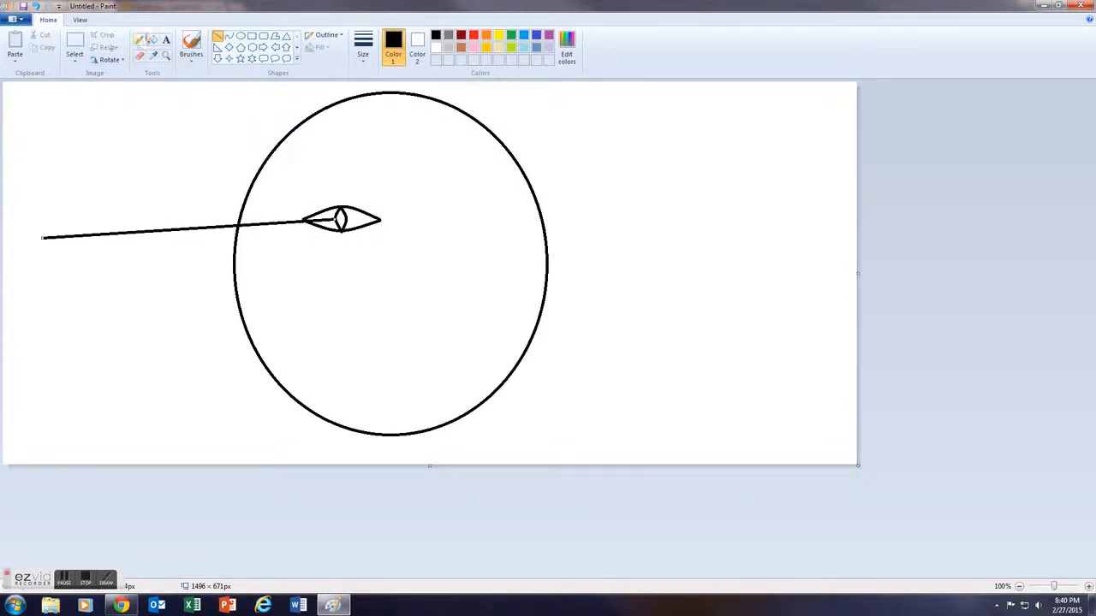
pyautogui.click(37, 6)
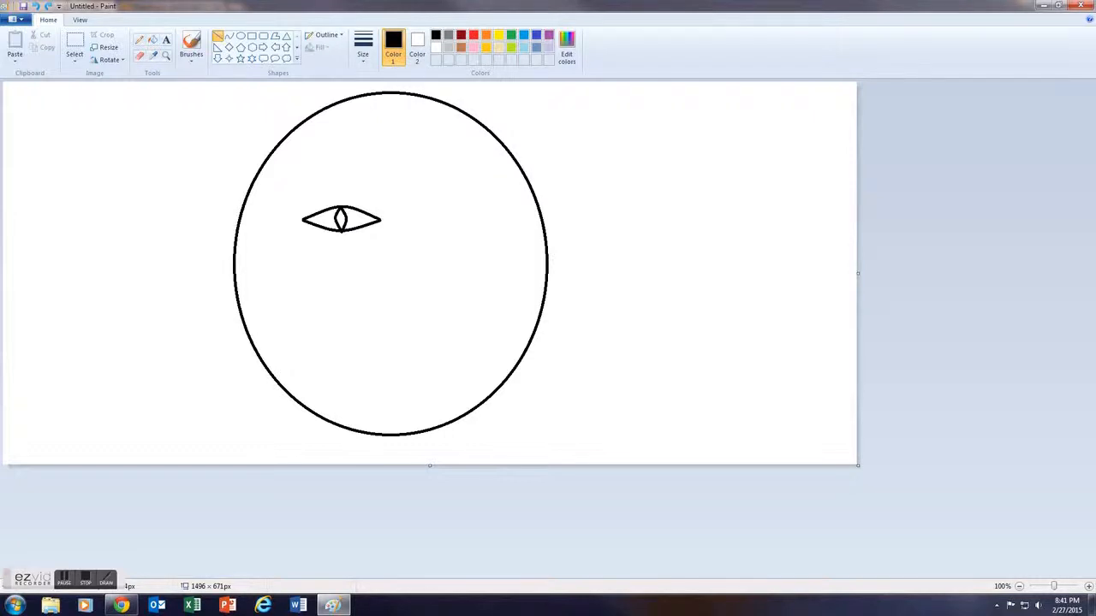
# Step: Paint over the stray black pixels sticking out below the lower eyelid at the pupil's tip with a white brush
pyautogui.click(1089, 586)
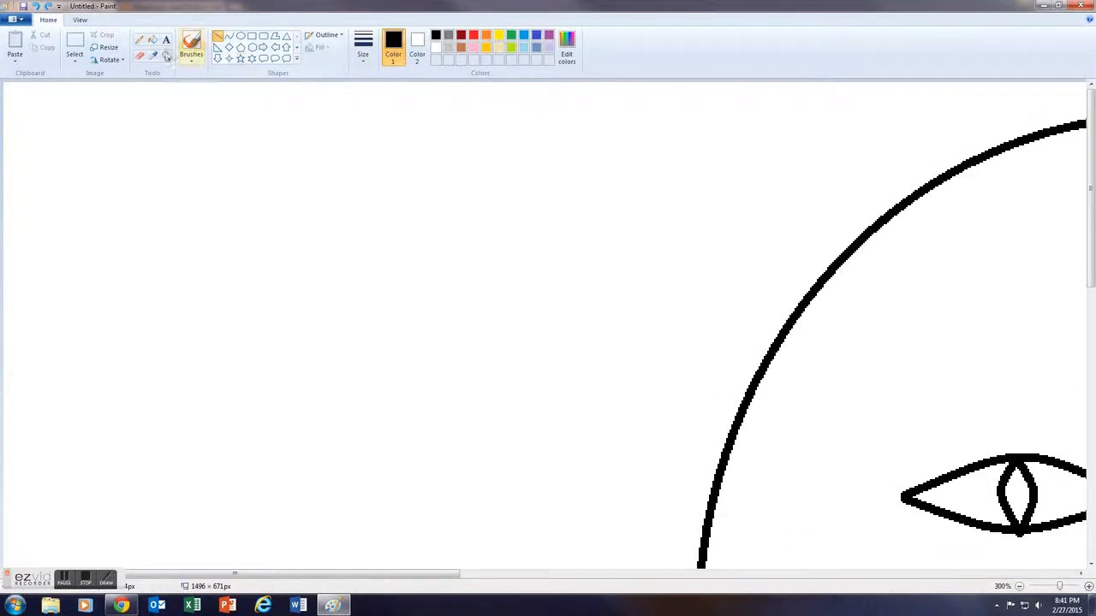
pyautogui.click(190, 42)
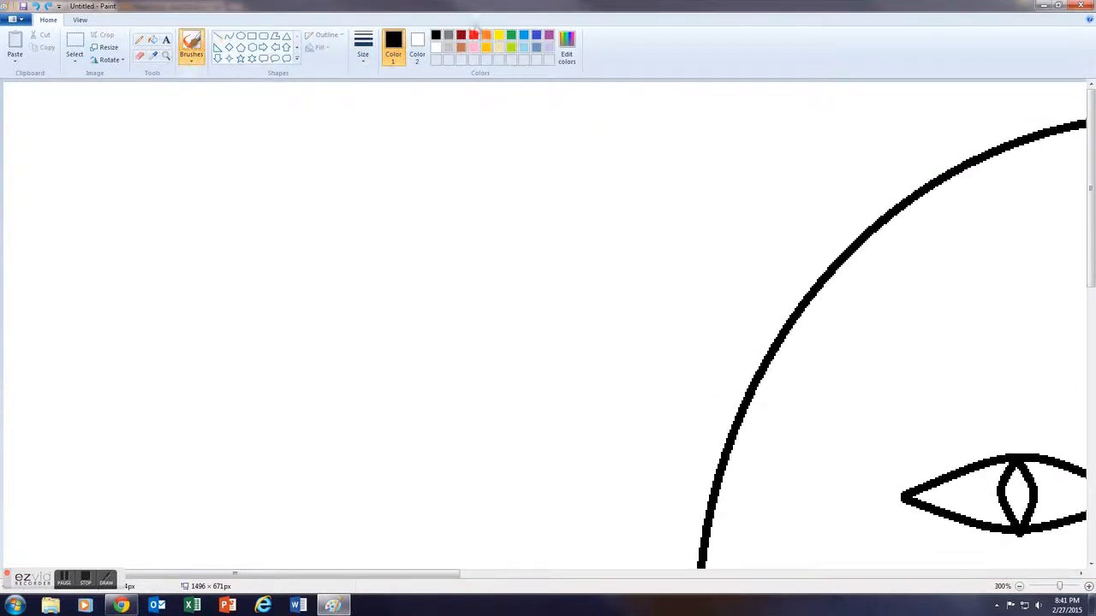
pyautogui.click(436, 48)
pyautogui.moveTo(428, 575); pyautogui.dragTo(628, 593)
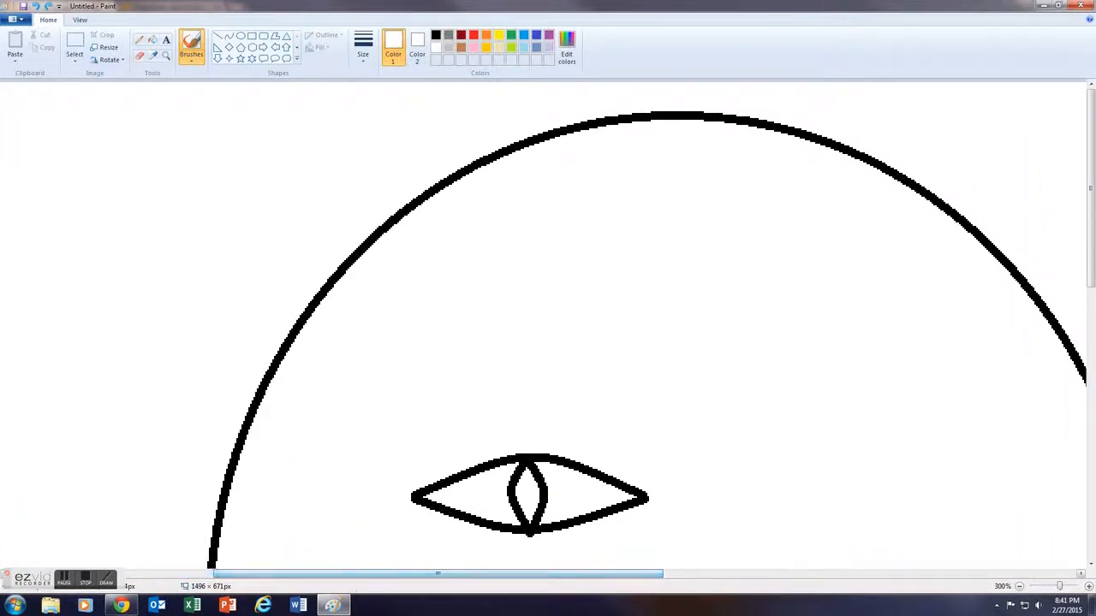
pyautogui.click(1090, 587)
pyautogui.click(1090, 588)
pyautogui.click(1090, 587)
pyautogui.click(1090, 588)
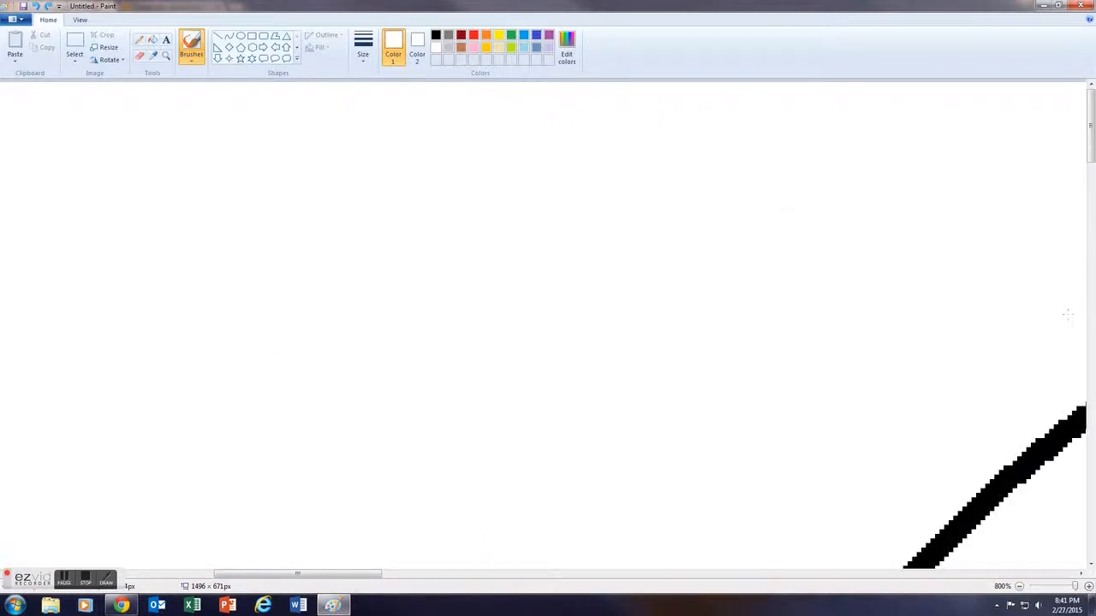
pyautogui.moveTo(1090, 132); pyautogui.dragTo(1090, 330)
pyautogui.moveTo(345, 573); pyautogui.dragTo(590, 560)
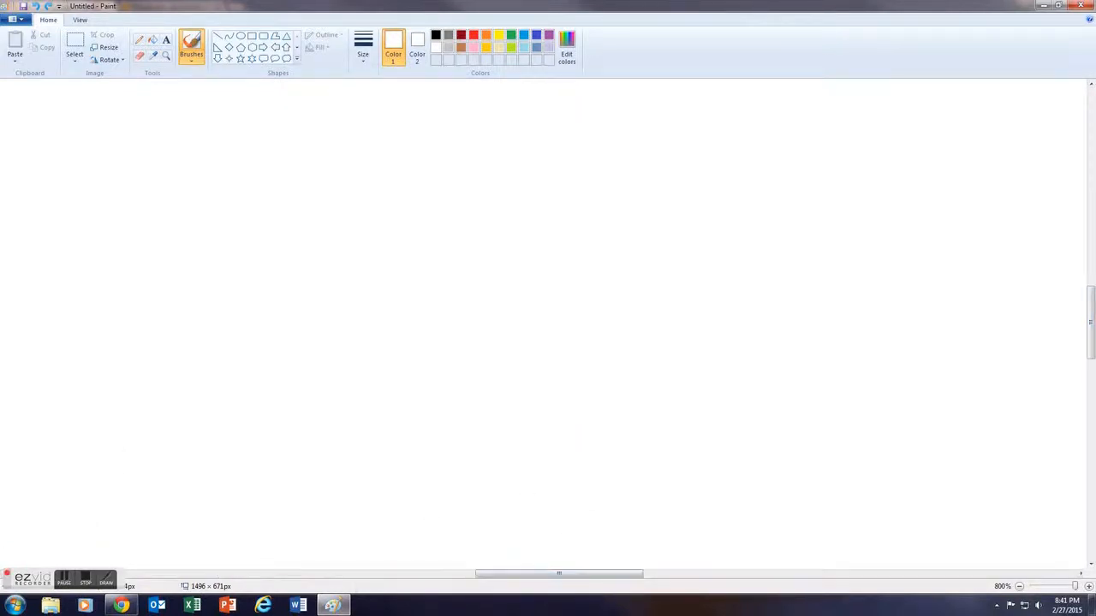
pyautogui.moveTo(1091, 339); pyautogui.dragTo(1090, 276)
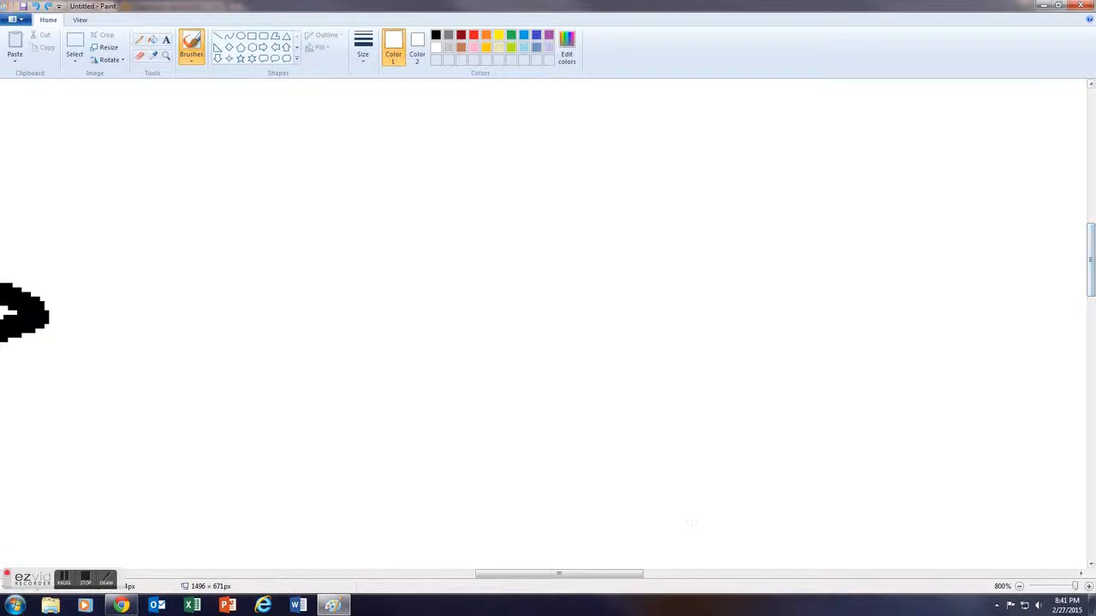
pyautogui.moveTo(637, 574); pyautogui.dragTo(510, 574)
pyautogui.moveTo(534, 403); pyautogui.dragTo(533, 414)
pyautogui.hotkey('ctrl', 'z')
pyautogui.click(538, 416)
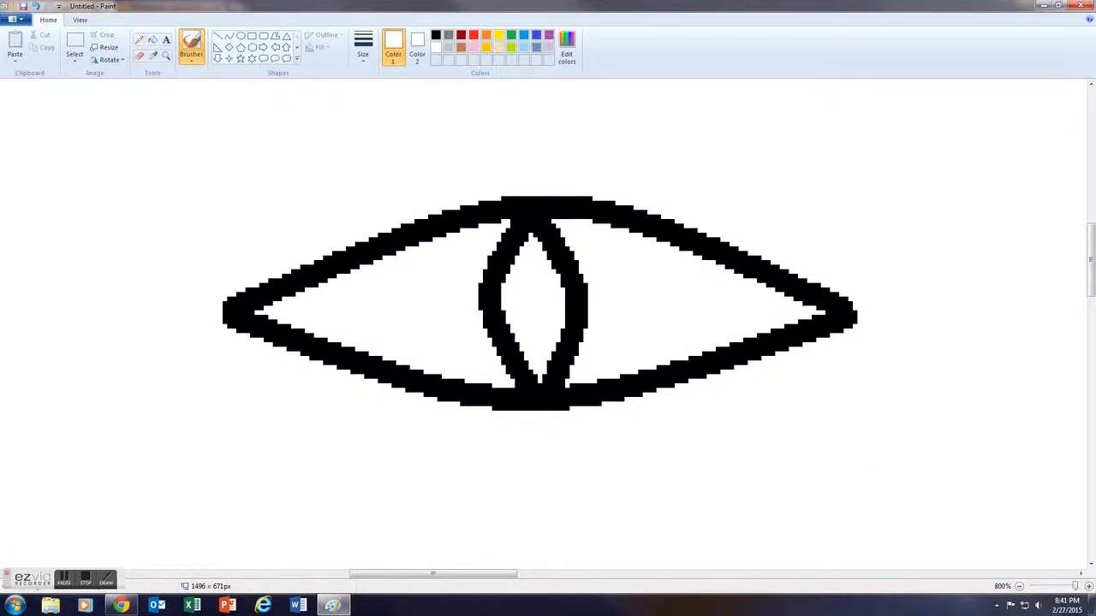
# Step: Fill the eye's slit pupil with red
pyautogui.click(1018, 586)
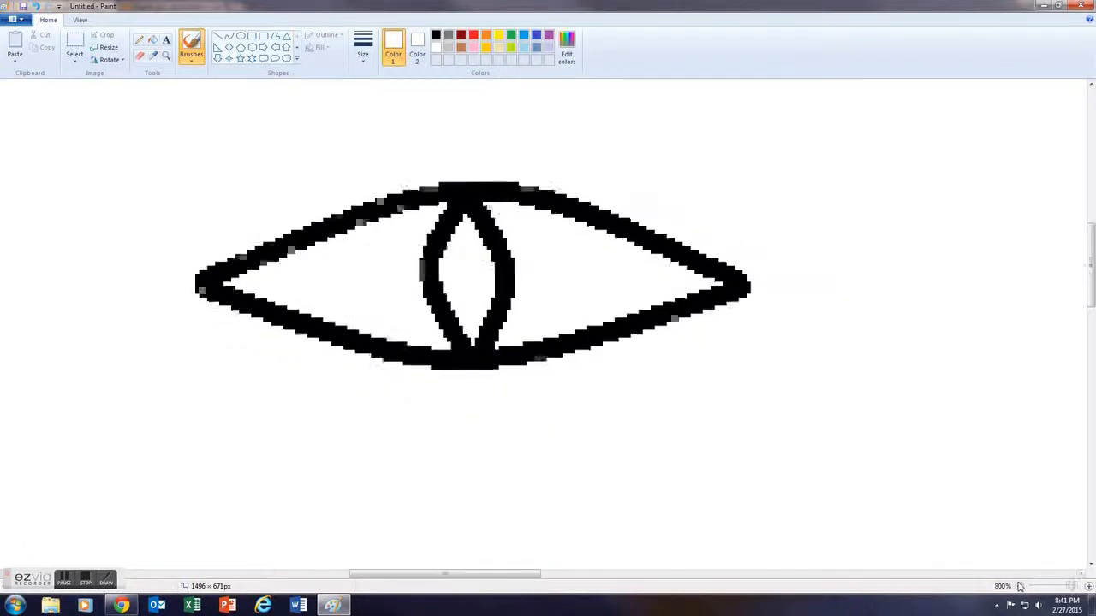
pyautogui.click(1018, 586)
pyautogui.click(1019, 586)
pyautogui.click(1019, 586)
pyautogui.click(1018, 586)
pyautogui.click(1018, 586)
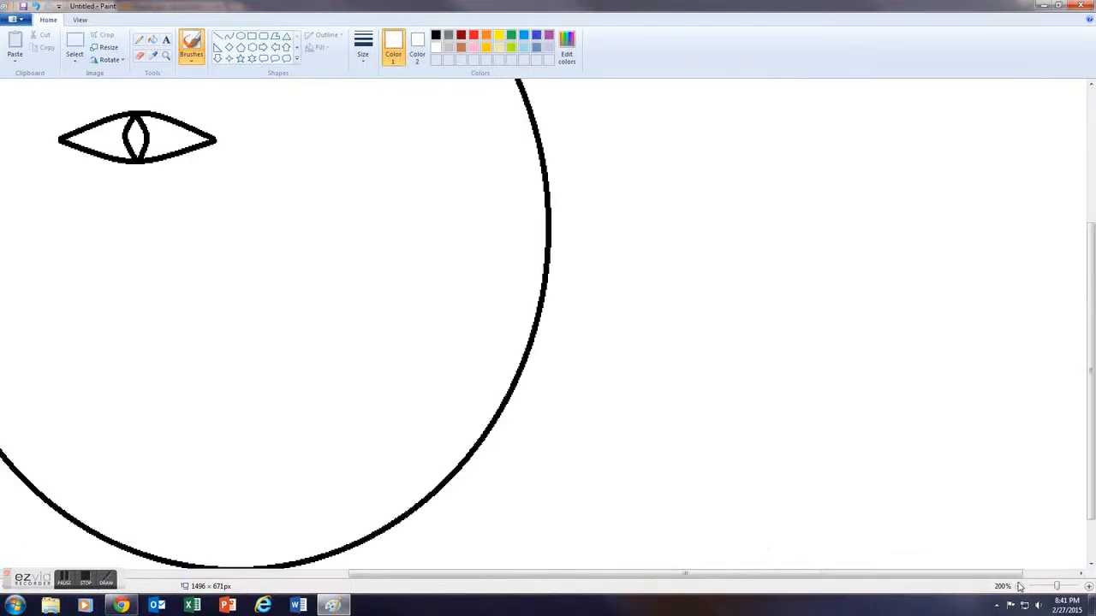
pyautogui.click(1019, 586)
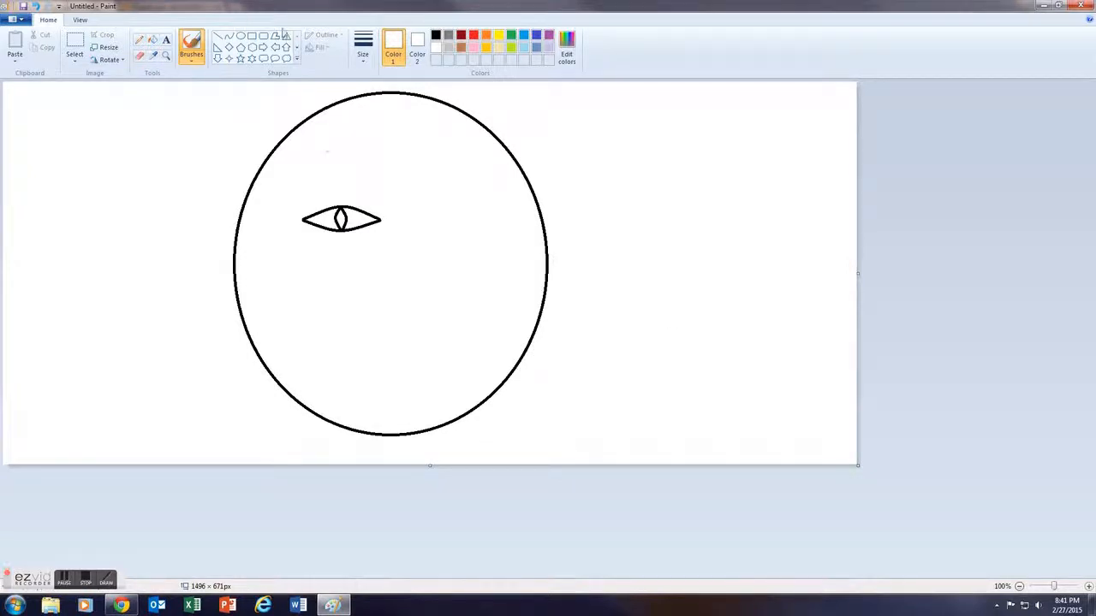
pyautogui.click(152, 40)
pyautogui.click(474, 35)
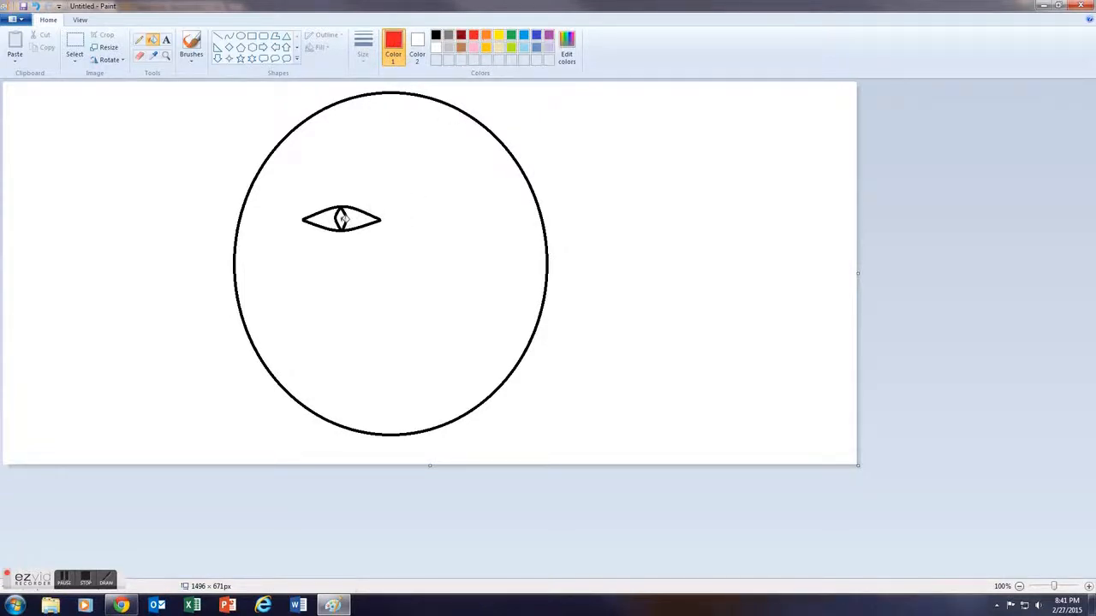
pyautogui.click(340, 217)
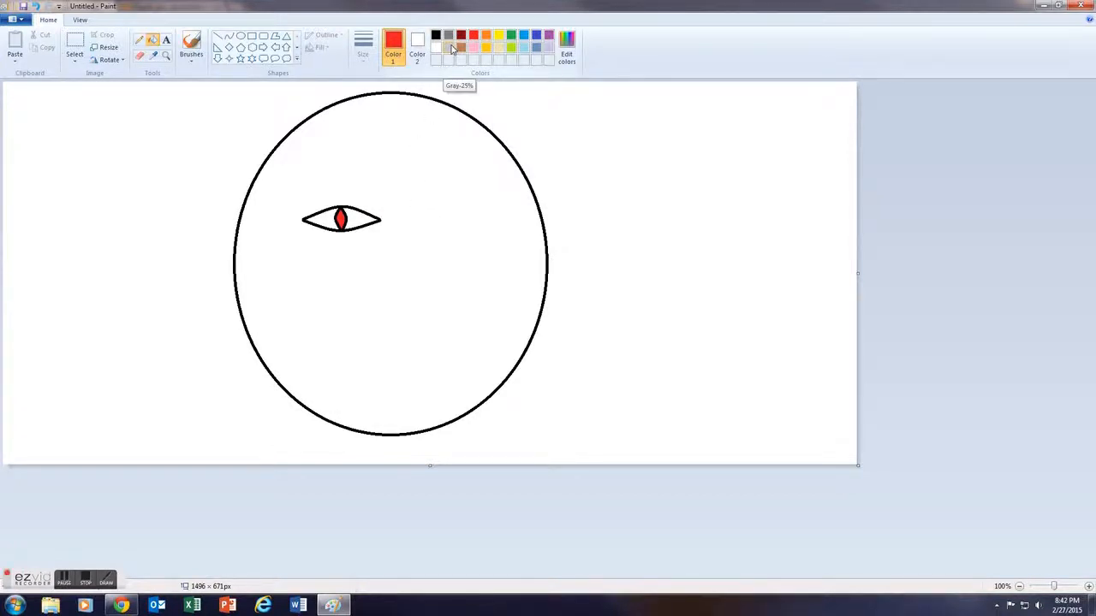
# Step: Fill both parts of the eye beside the pupil with turquoise
pyautogui.click(536, 36)
pyautogui.click(523, 38)
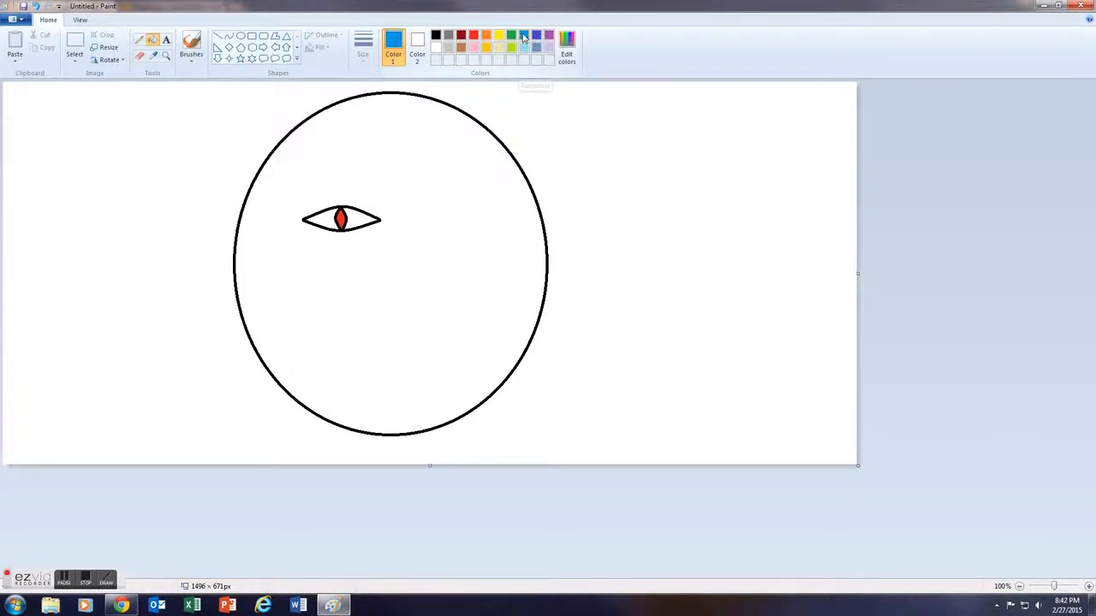
pyautogui.click(353, 217)
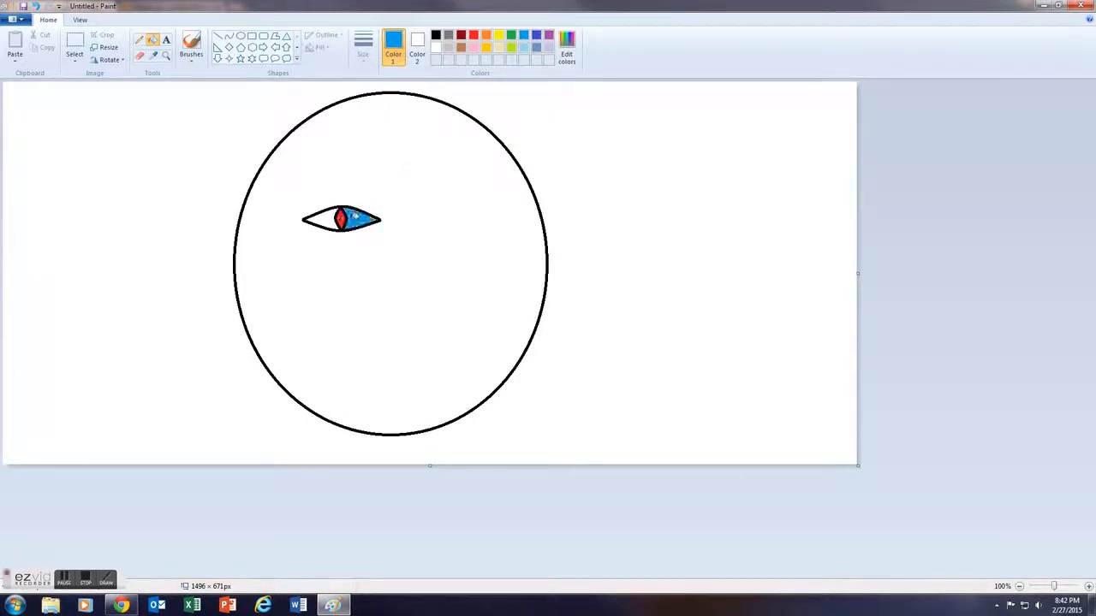
pyautogui.click(320, 219)
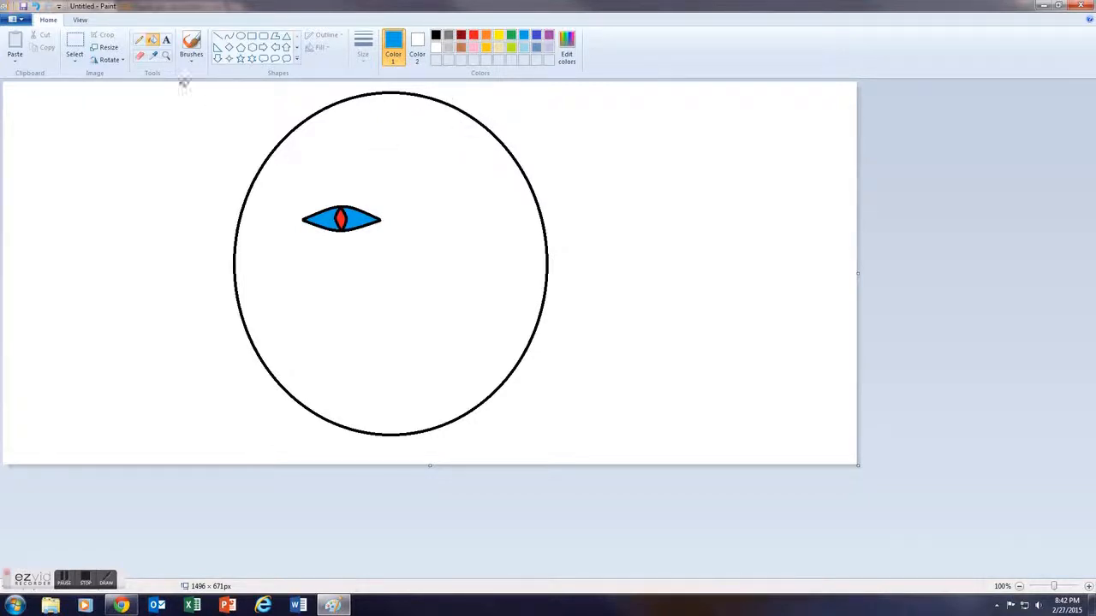
# Step: Select the eye with a rectangular selection and nudge it slightly upward on the face
pyautogui.click(82, 43)
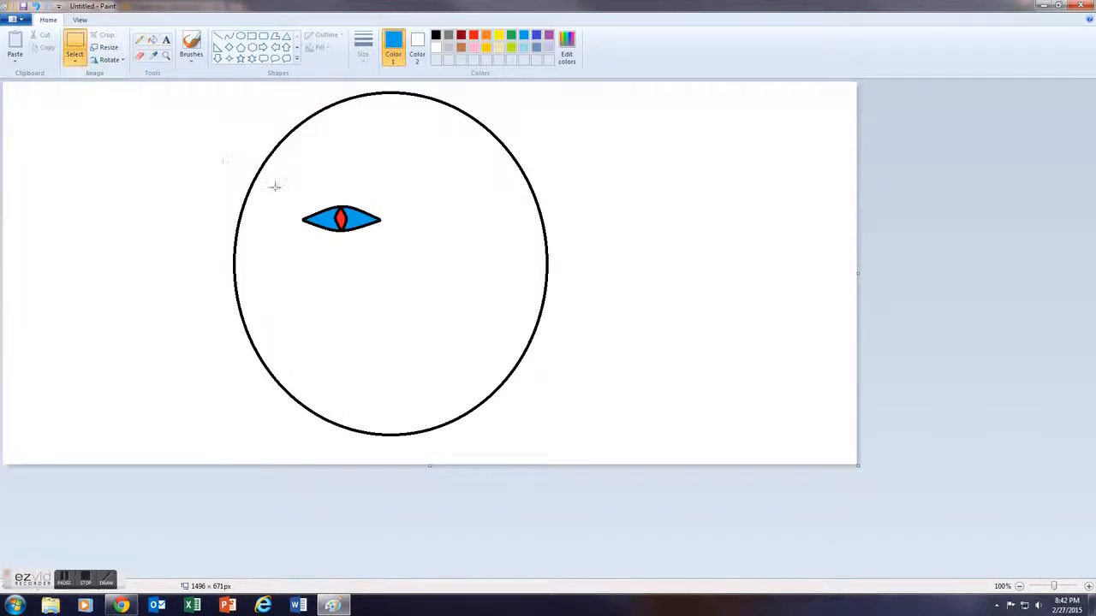
pyautogui.moveTo(288, 185); pyautogui.dragTo(398, 250)
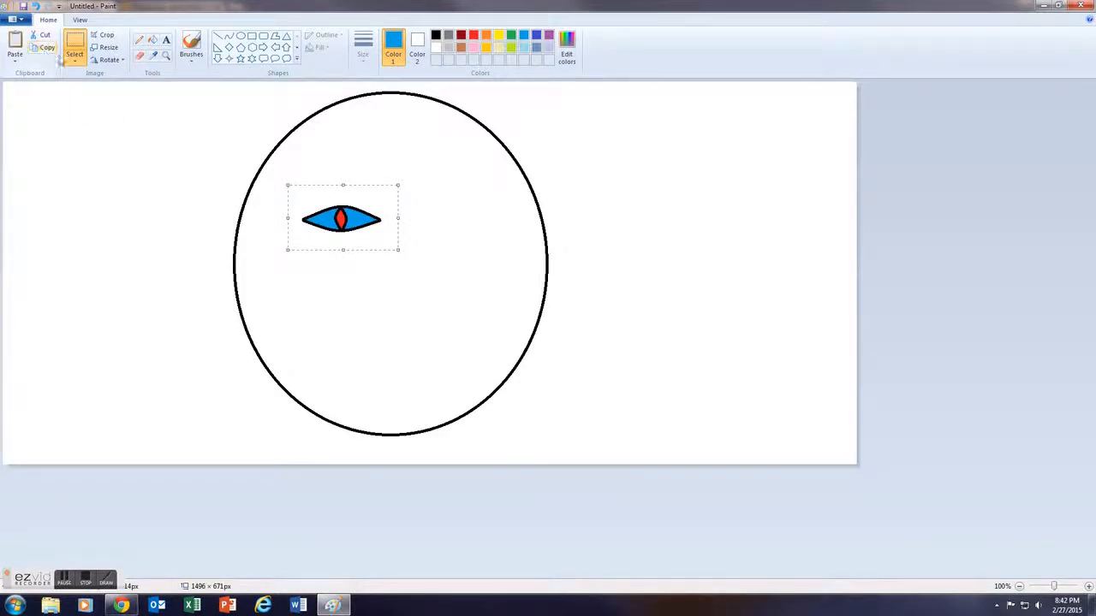
pyautogui.moveTo(331, 211)
pyautogui.mouseDown()
pyautogui.moveTo(430, 203)
pyautogui.moveTo(351, 232)
pyautogui.moveTo(334, 209)
pyautogui.mouseUp()
pyautogui.click(76, 49)
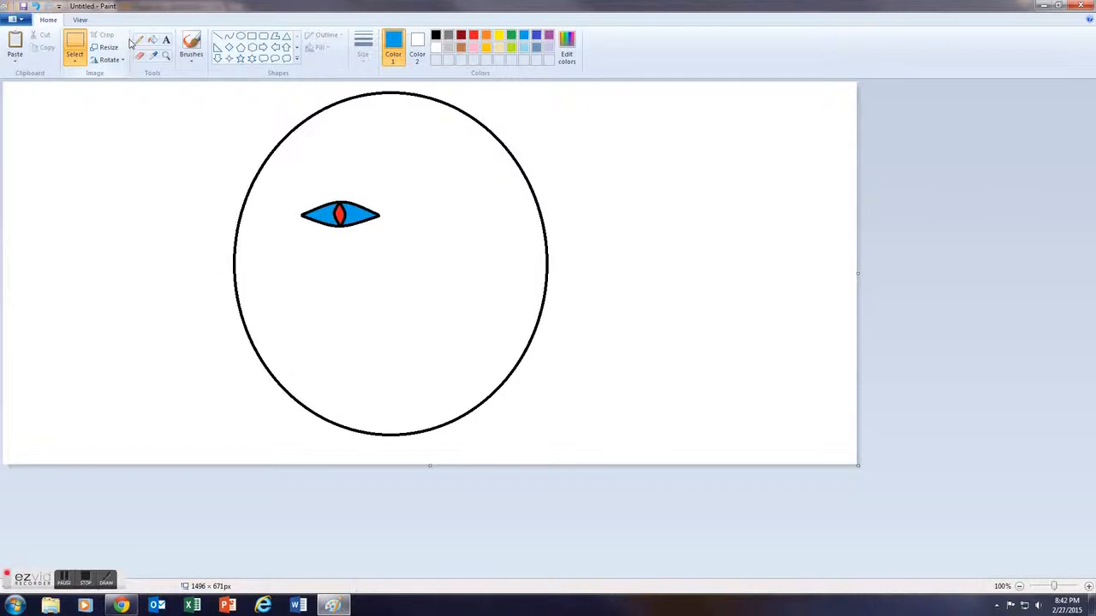
pyautogui.click(228, 38)
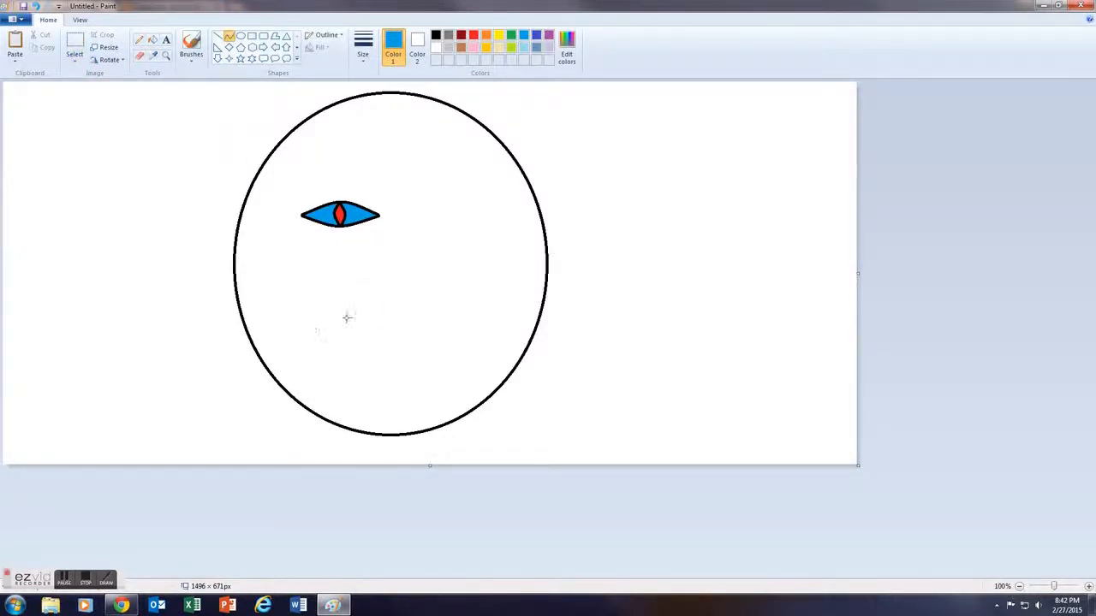
pyautogui.moveTo(295, 318); pyautogui.dragTo(512, 317)
pyautogui.click(35, 6)
# Step: Draw the mouth's lower edge below the eye as a wide black curve bowed downward
pyautogui.click(435, 35)
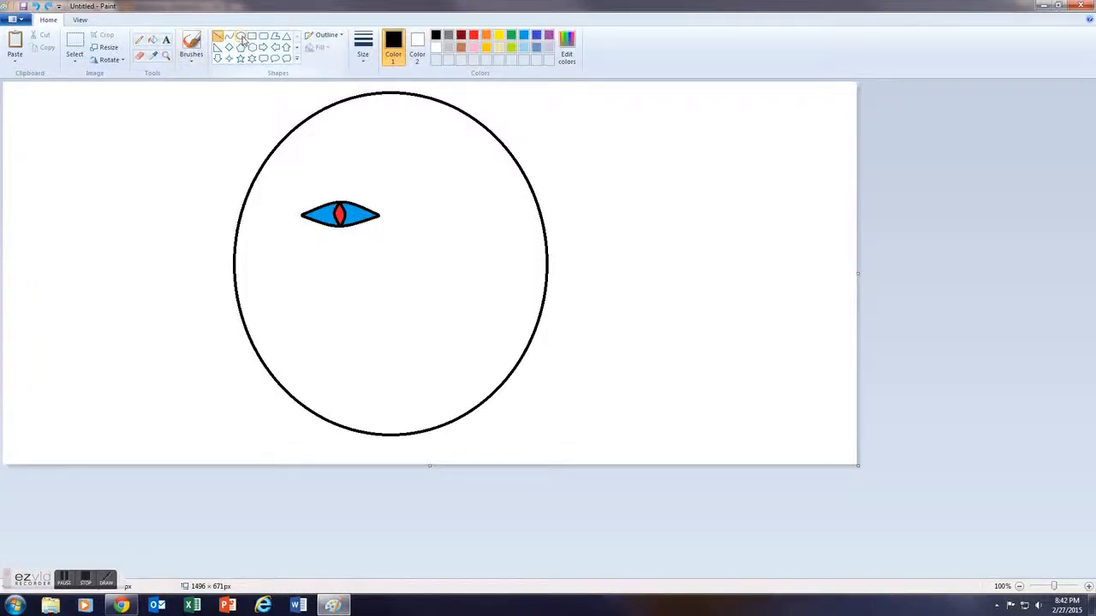
pyautogui.moveTo(293, 306); pyautogui.dragTo(487, 305)
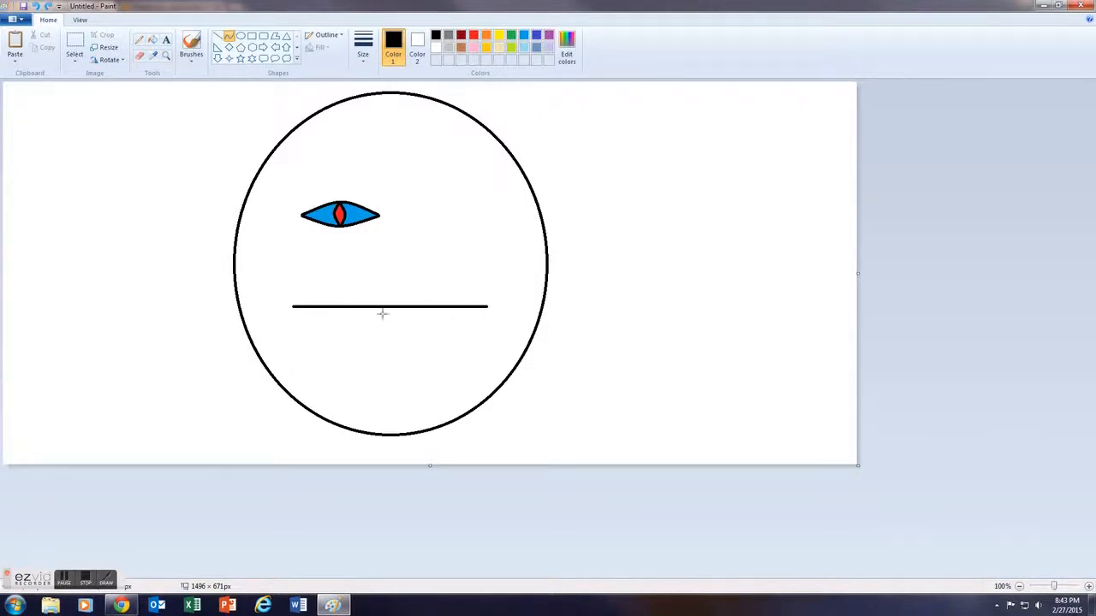
pyautogui.moveTo(376, 306); pyautogui.dragTo(384, 340)
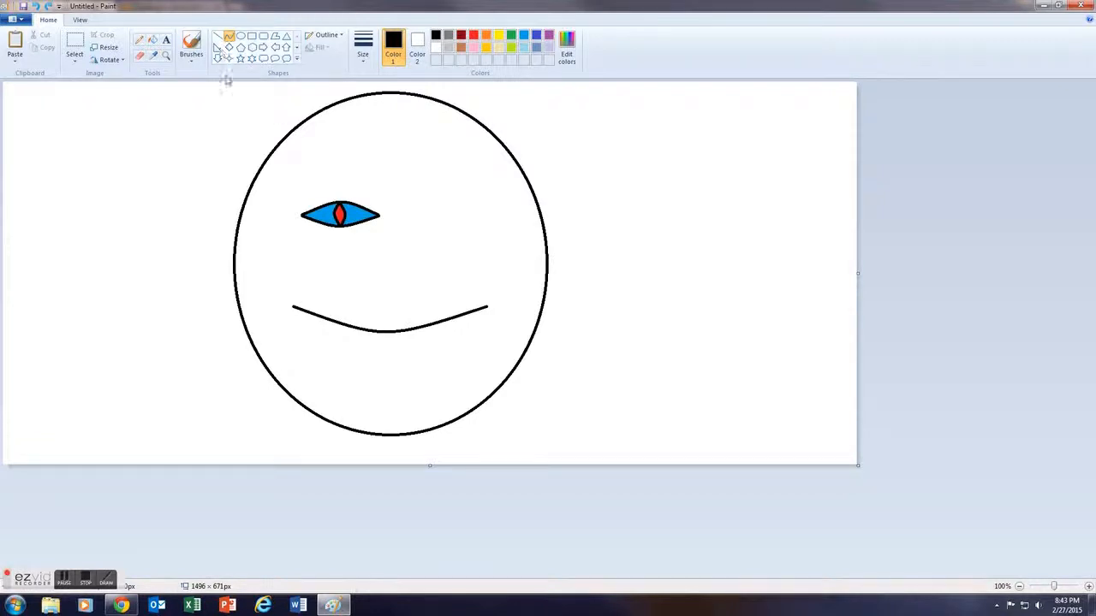
pyautogui.click(218, 37)
pyautogui.click(228, 37)
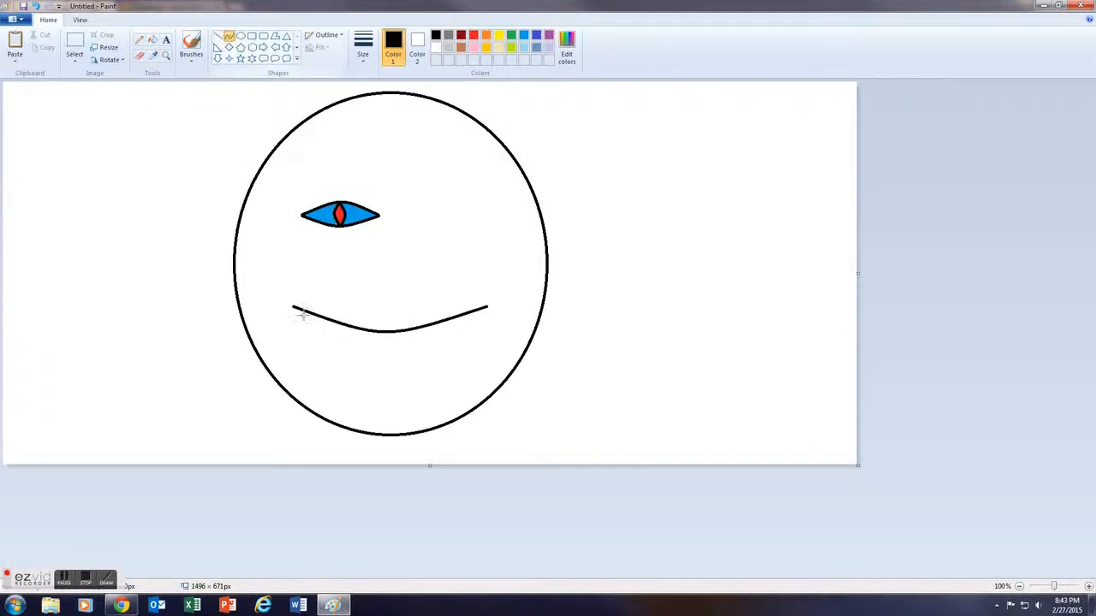
pyautogui.moveTo(292, 307); pyautogui.dragTo(486, 306)
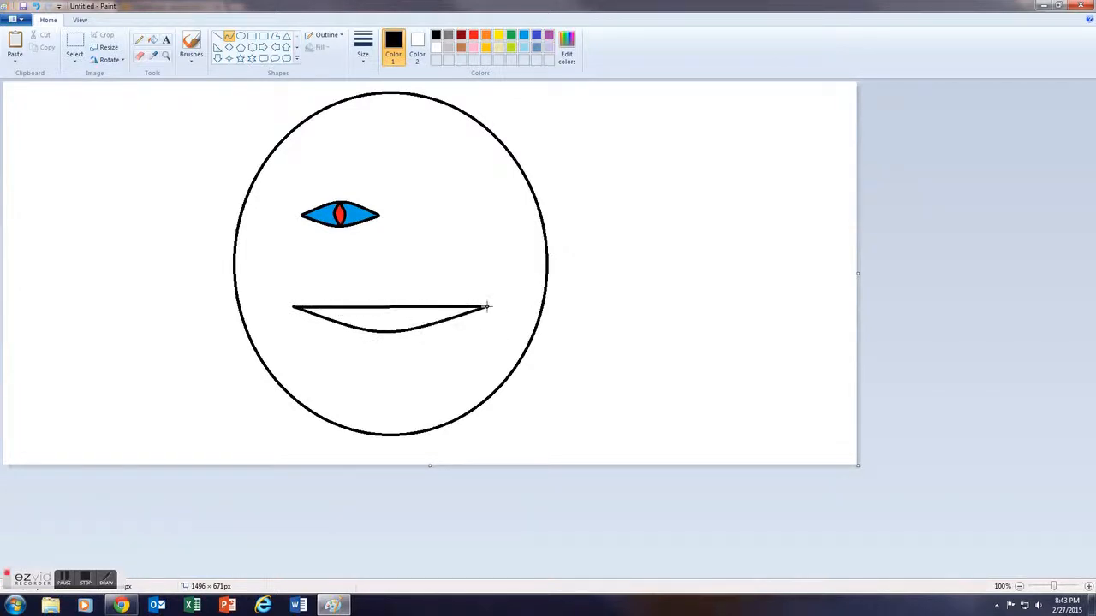
pyautogui.click(35, 6)
# Step: Close the mouth along its upper edge with a straight black line joining both ends of the curve
pyautogui.click(217, 36)
pyautogui.moveTo(293, 306); pyautogui.dragTo(487, 307)
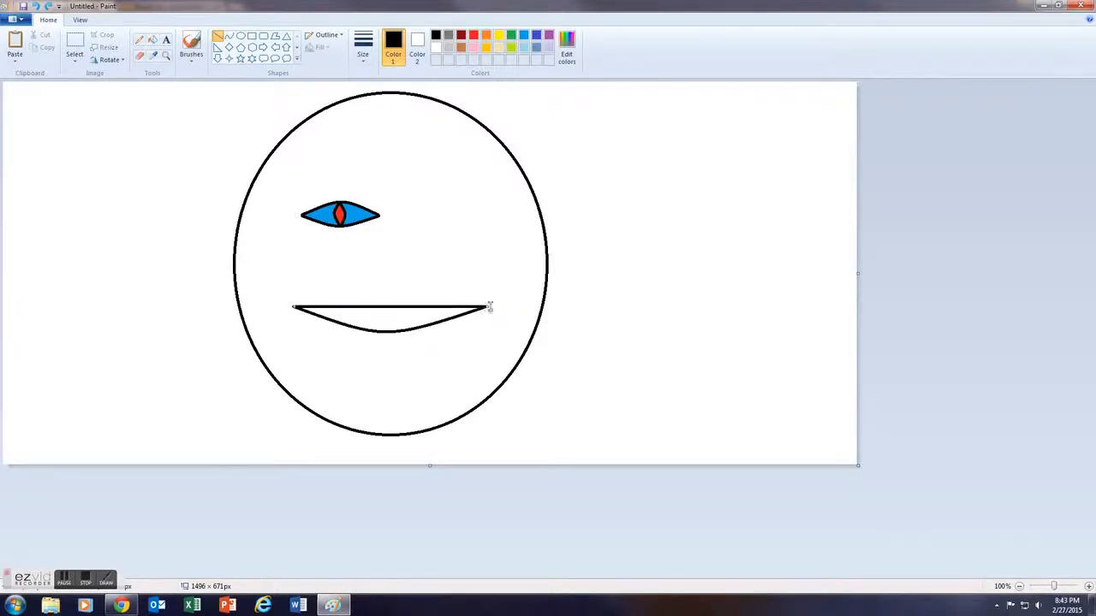
pyautogui.click(92, 131)
# Step: Divide the mouth into teeth with eight vertical black lines running down from its upper edge
pyautogui.moveTo(324, 316); pyautogui.dragTo(323, 308)
pyautogui.moveTo(343, 308); pyautogui.dragTo(343, 320)
pyautogui.moveTo(363, 307); pyautogui.dragTo(363, 329)
pyautogui.click(416, 260)
pyautogui.moveTo(382, 308); pyautogui.dragTo(383, 333)
pyautogui.moveTo(399, 308); pyautogui.dragTo(399, 333)
pyautogui.click(35, 9)
pyautogui.moveTo(393, 307); pyautogui.dragTo(395, 332)
pyautogui.moveTo(415, 306); pyautogui.dragTo(415, 329)
pyautogui.moveTo(435, 308); pyautogui.dragTo(434, 329)
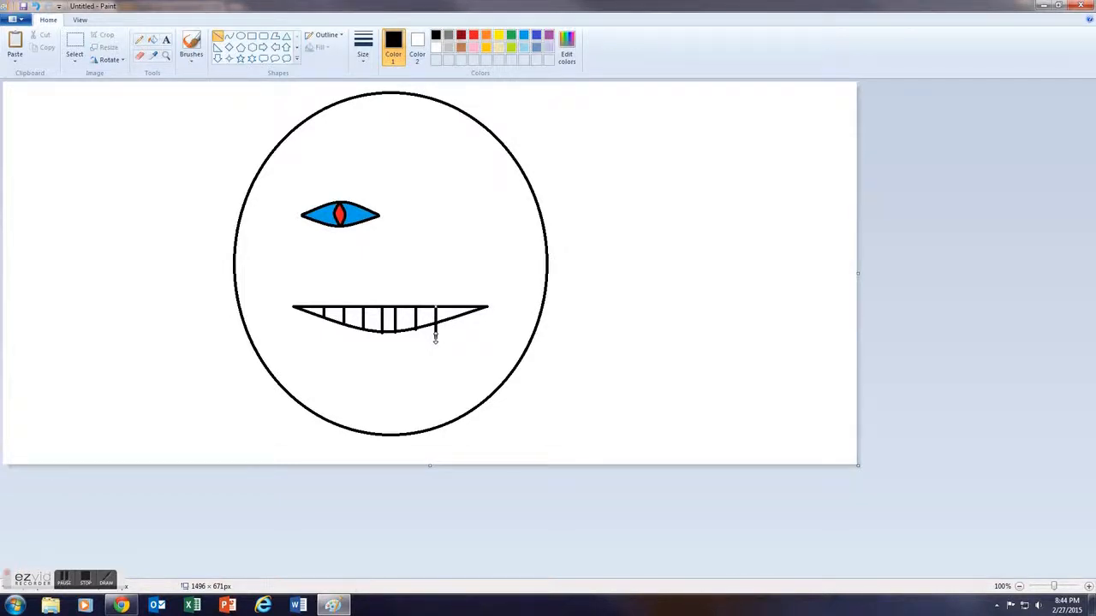
pyautogui.moveTo(457, 308); pyautogui.dragTo(457, 336)
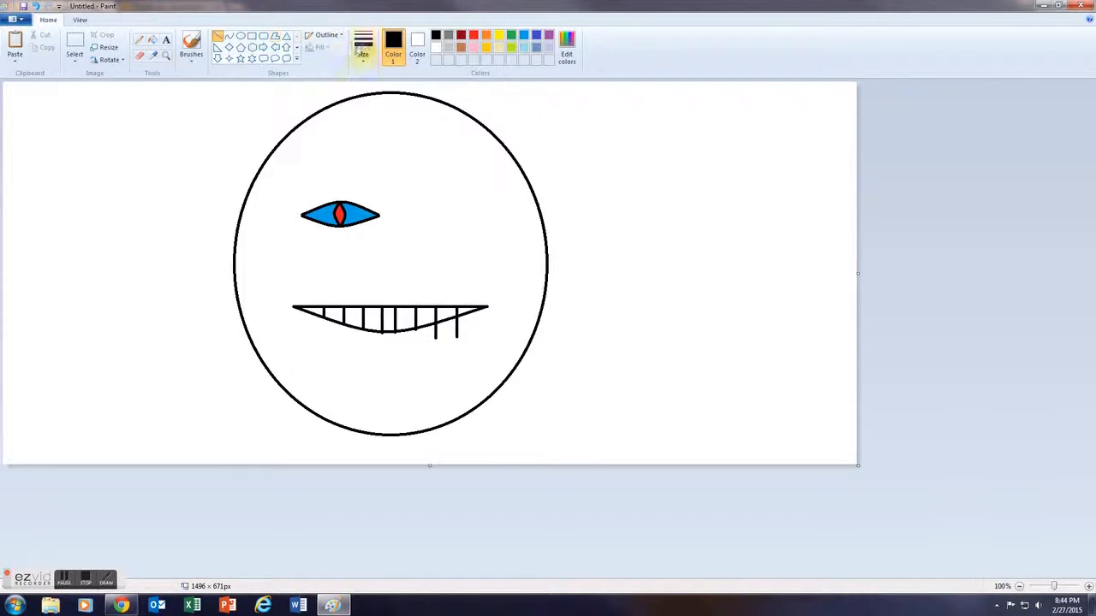
# Step: Paint over the tooth line ends sticking out below the mouth with a white brush, switching to black for outline touch-ups
pyautogui.click(191, 44)
pyautogui.click(436, 48)
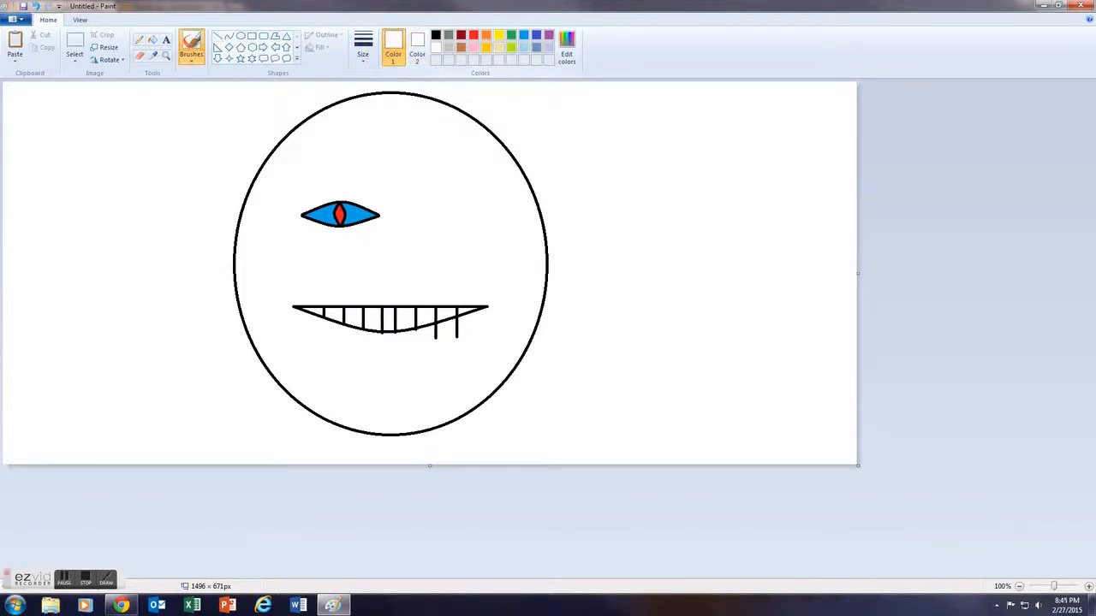
pyautogui.click(1088, 587)
pyautogui.click(1088, 586)
pyautogui.moveTo(454, 575); pyautogui.dragTo(660, 560)
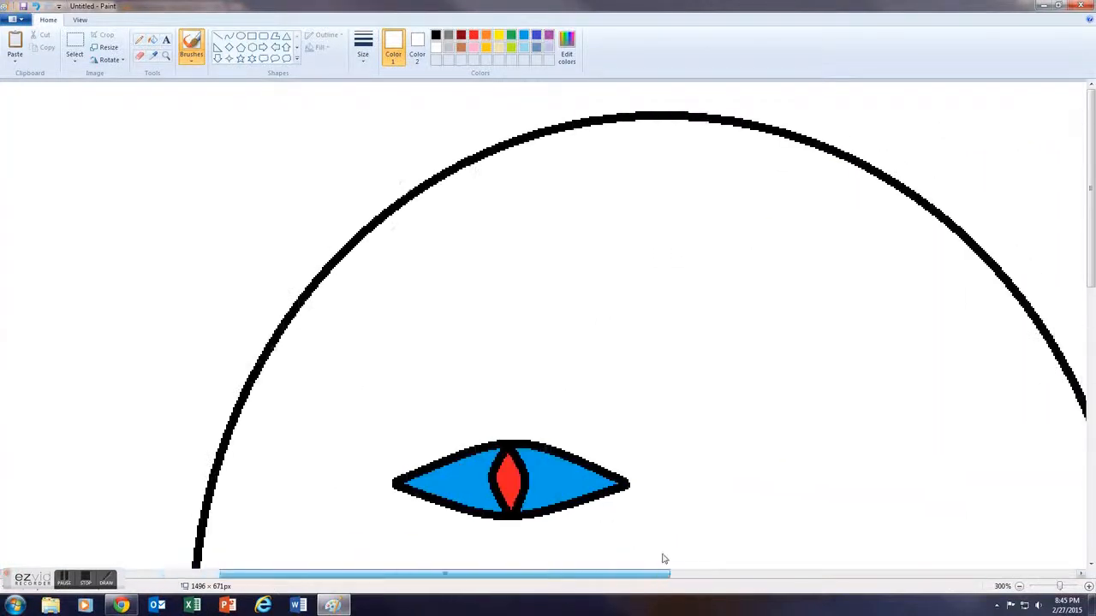
pyautogui.moveTo(1090, 196); pyautogui.dragTo(1090, 350)
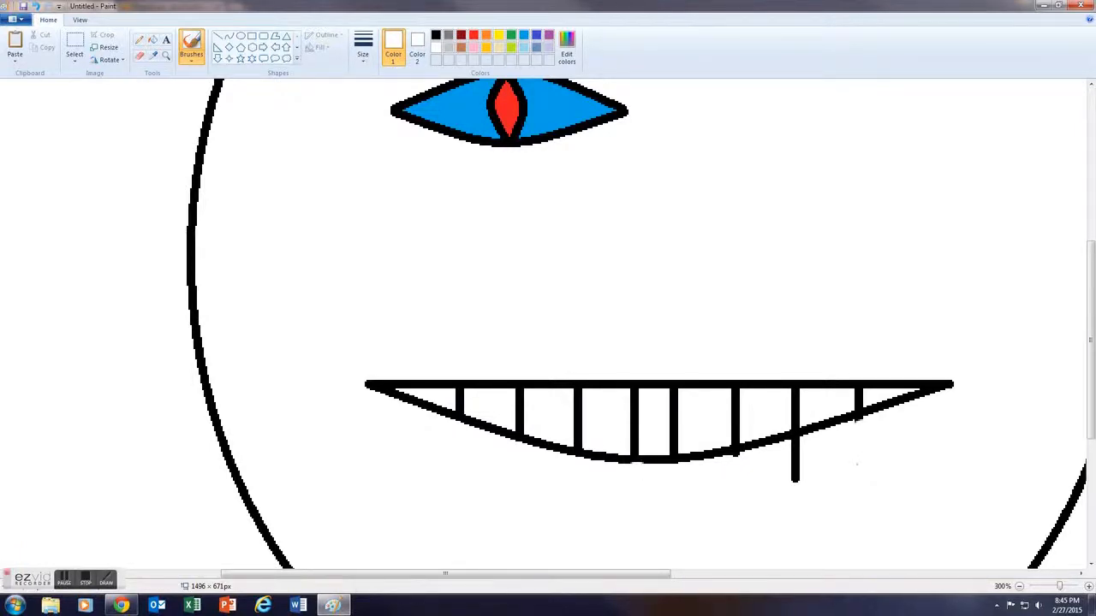
pyautogui.click(437, 36)
pyautogui.click(436, 48)
pyautogui.click(436, 35)
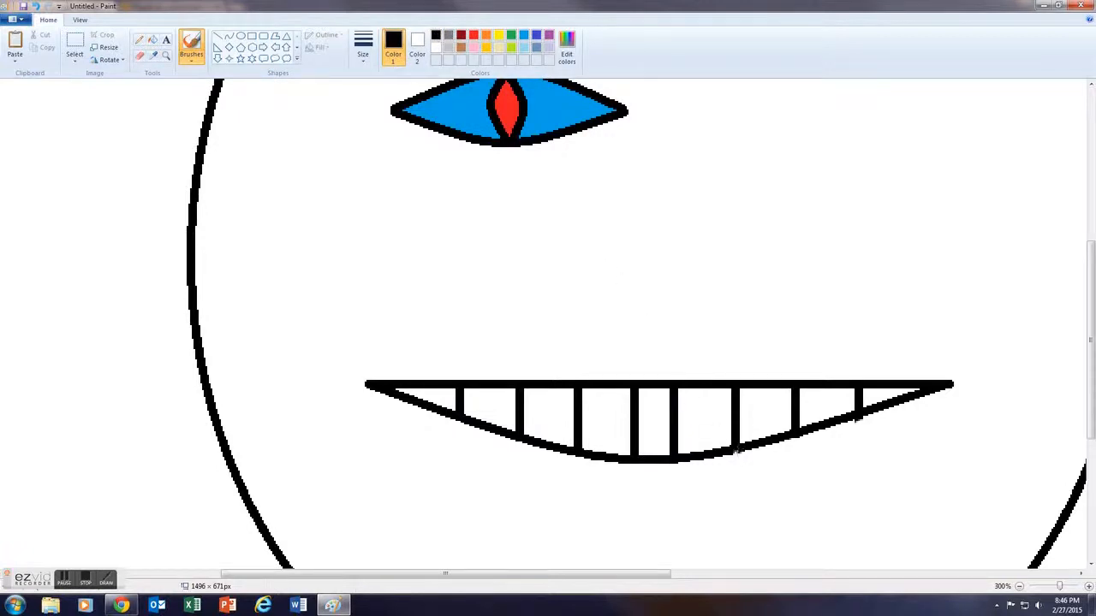
pyautogui.click(436, 47)
pyautogui.moveTo(461, 422); pyautogui.dragTo(460, 411)
pyautogui.click(1018, 587)
pyautogui.click(1019, 587)
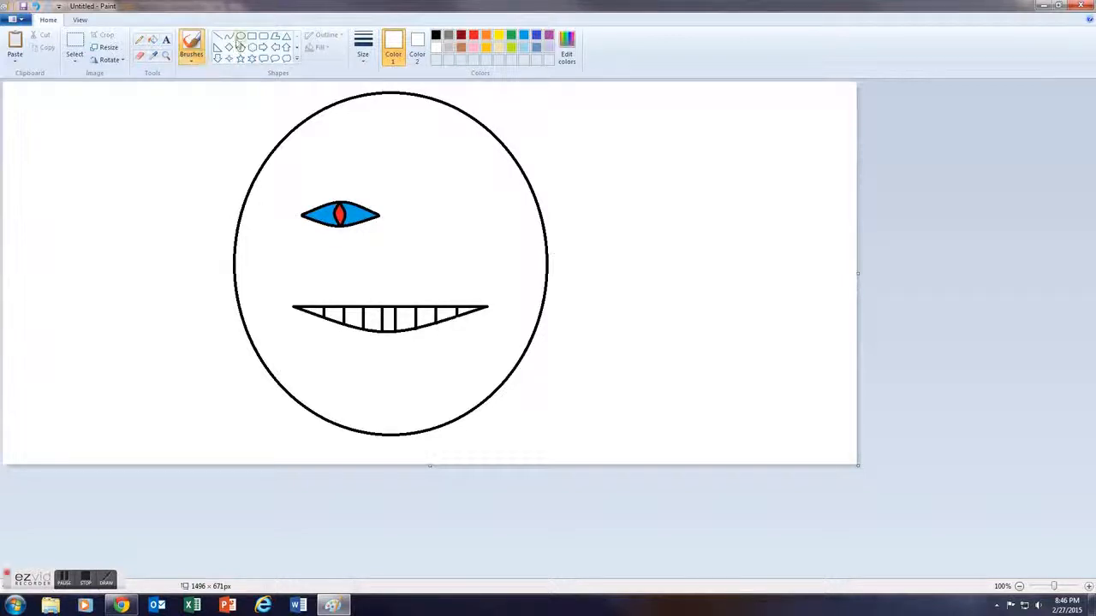
pyautogui.click(217, 36)
pyautogui.click(435, 35)
pyautogui.moveTo(299, 307); pyautogui.dragTo(378, 313)
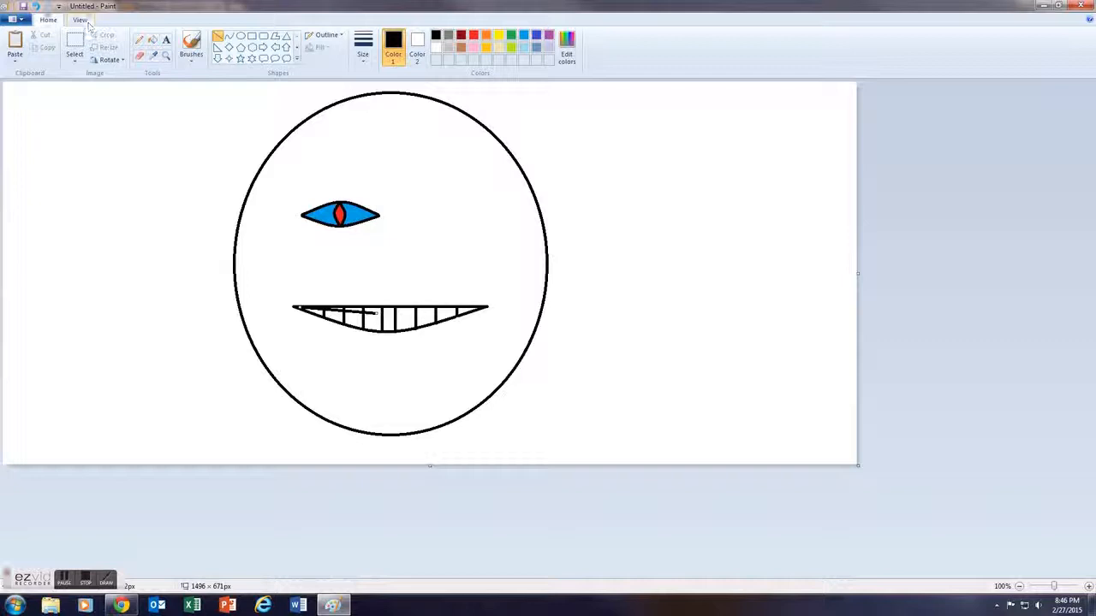
pyautogui.click(35, 6)
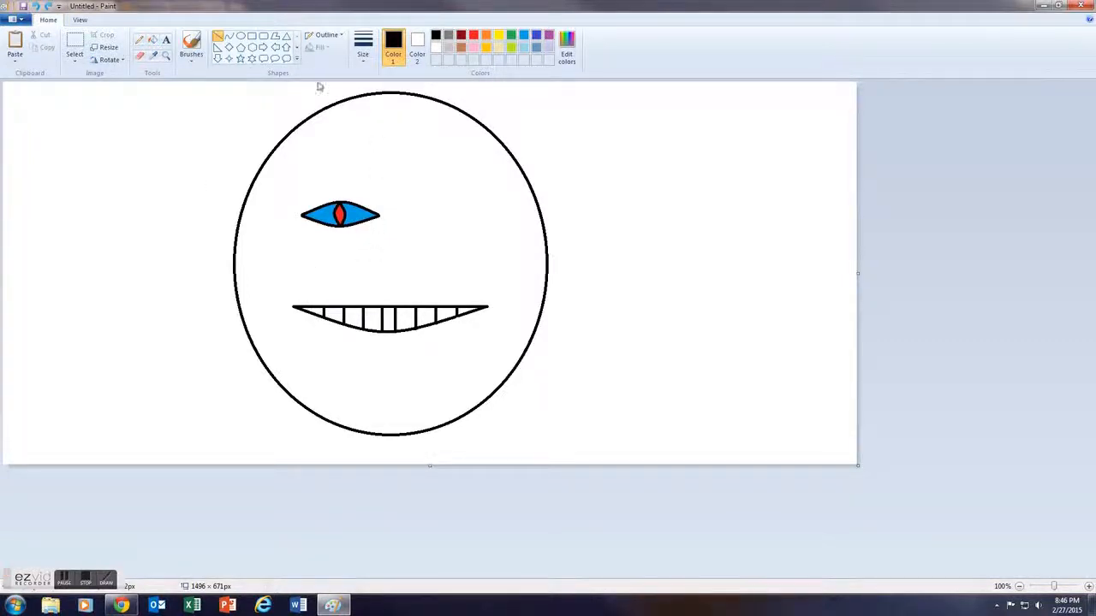
# Step: Fill the fourth and eighth teeth from the left with yellow
pyautogui.click(499, 37)
pyautogui.click(152, 40)
pyautogui.click(375, 316)
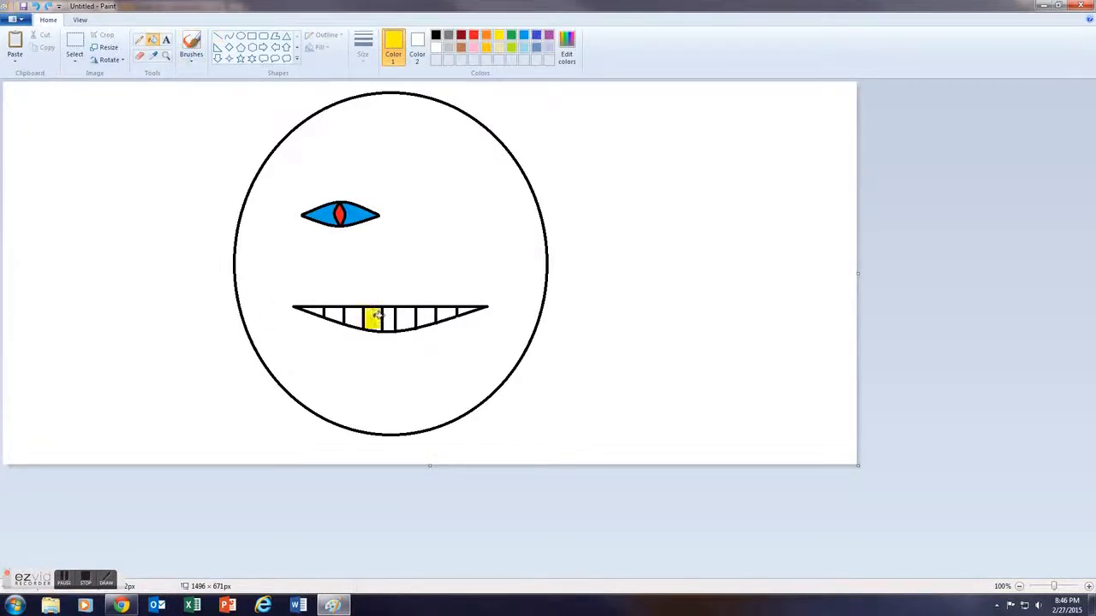
pyautogui.click(445, 314)
# Step: Try to copy the eye and place a duplicate on the right half of the face
pyautogui.click(74, 45)
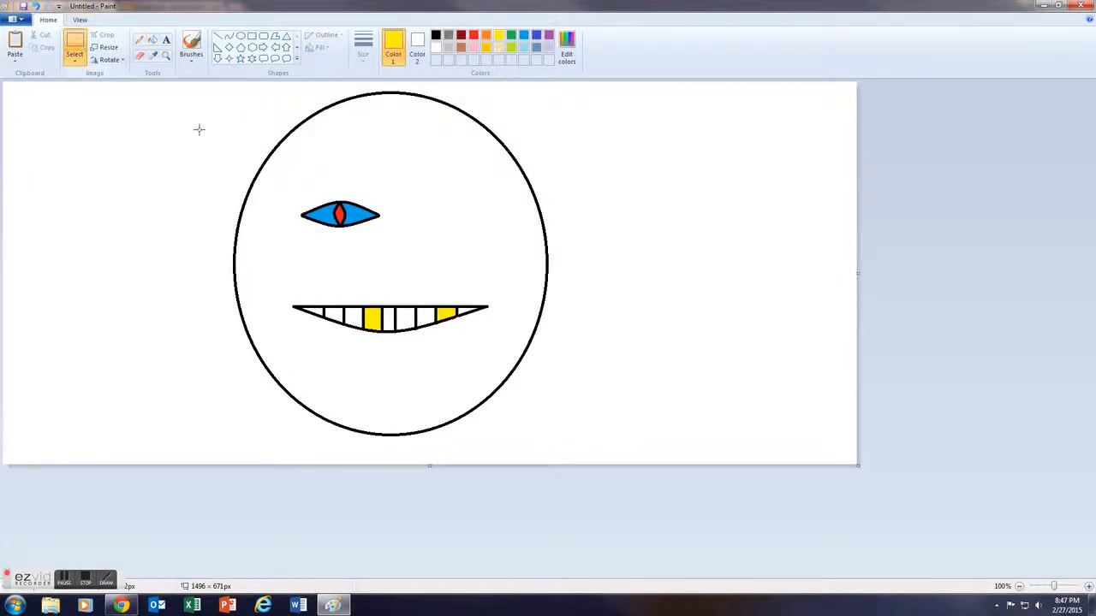
pyautogui.moveTo(290, 181); pyautogui.dragTo(389, 257)
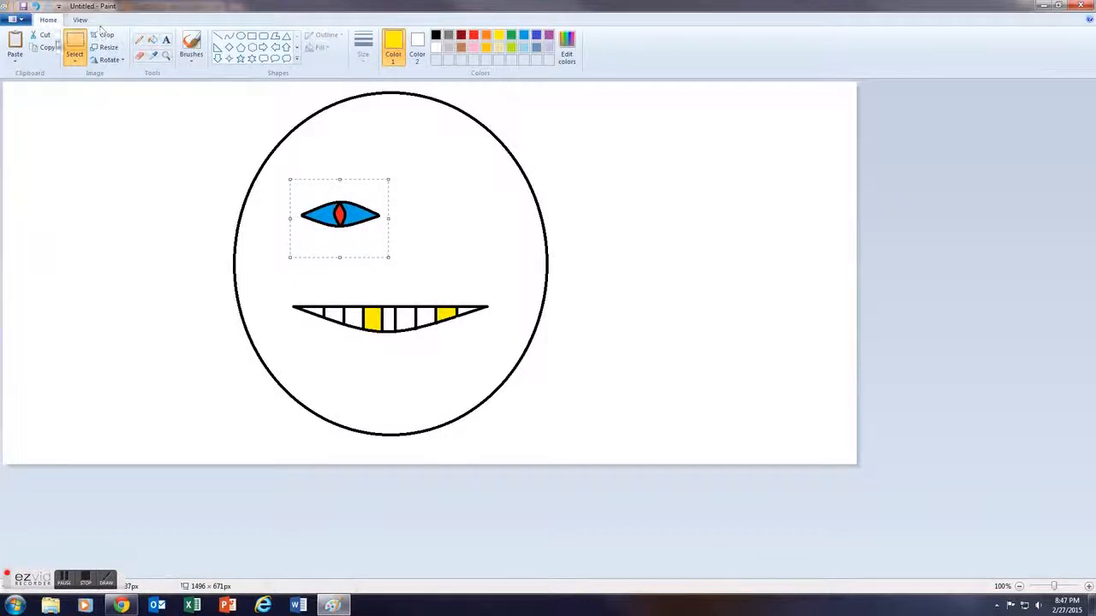
pyautogui.click(46, 48)
pyautogui.rightClick(300, 196)
pyautogui.click(319, 218)
pyautogui.moveTo(342, 219); pyautogui.dragTo(452, 211)
pyautogui.click(120, 96)
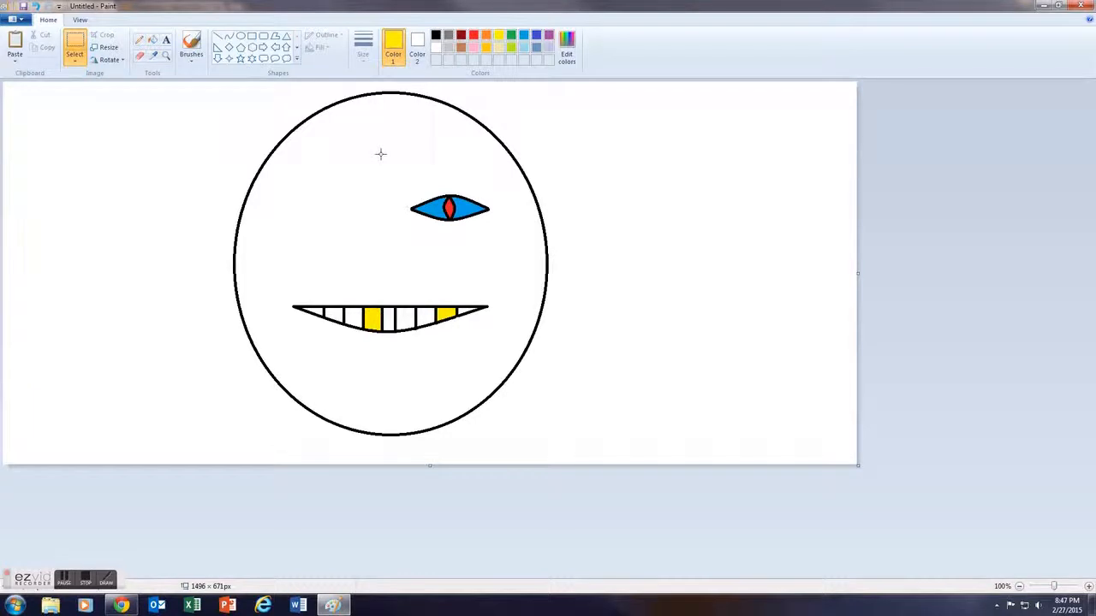
# Step: Try to copy the eye again and paste it into the empty left half of the face
pyautogui.moveTo(383, 155); pyautogui.dragTo(500, 268)
pyautogui.rightClick(500, 268)
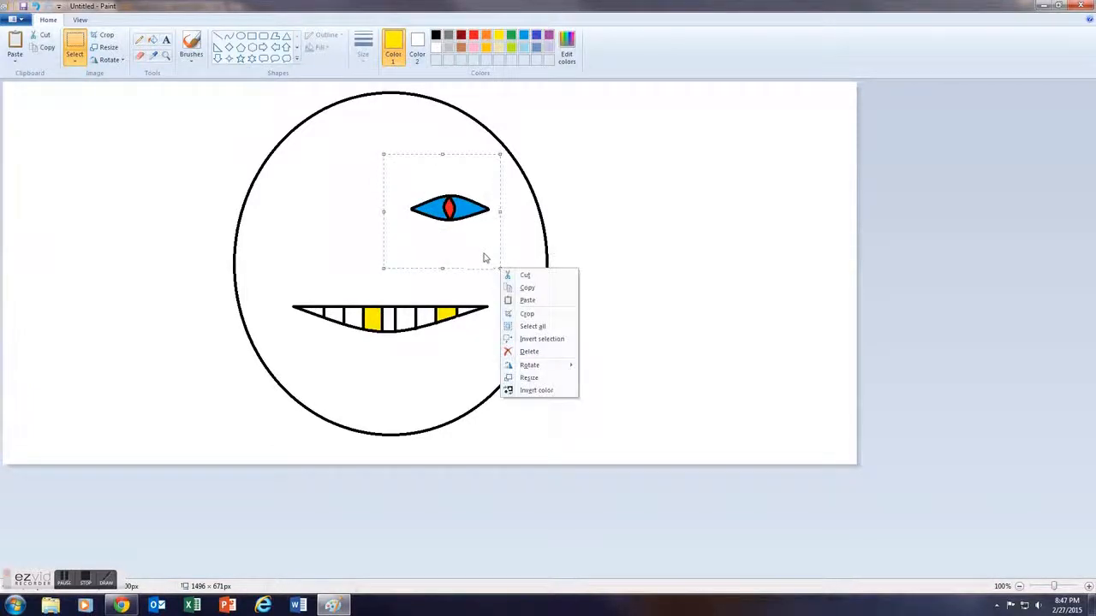
pyautogui.click(506, 290)
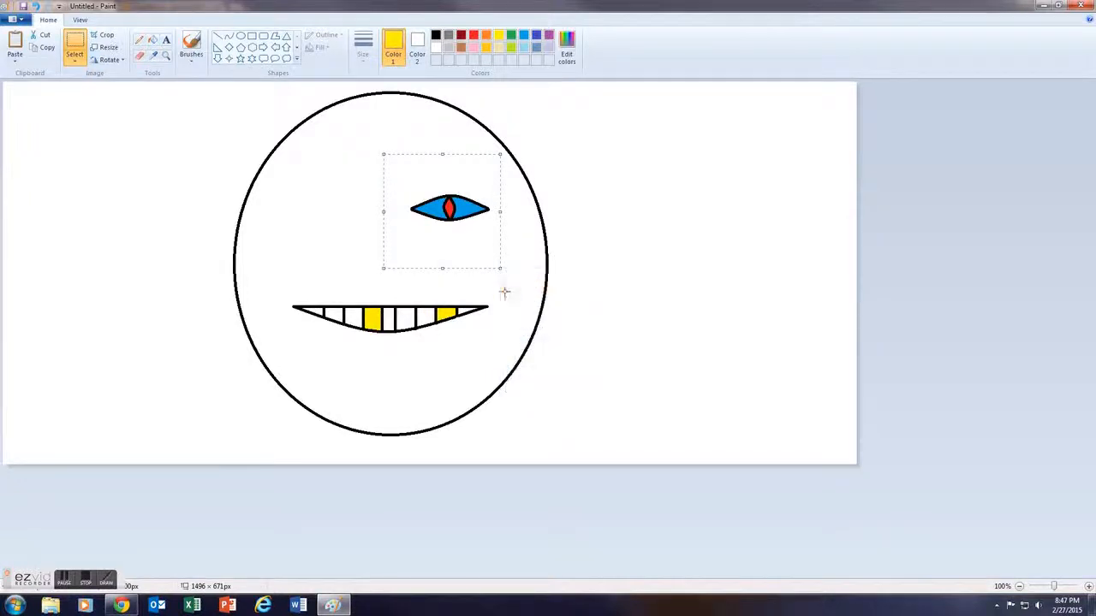
pyautogui.click(319, 195)
pyautogui.moveTo(286, 155); pyautogui.dragTo(381, 247)
pyautogui.click(14, 44)
pyautogui.moveTo(61, 141); pyautogui.dragTo(339, 226)
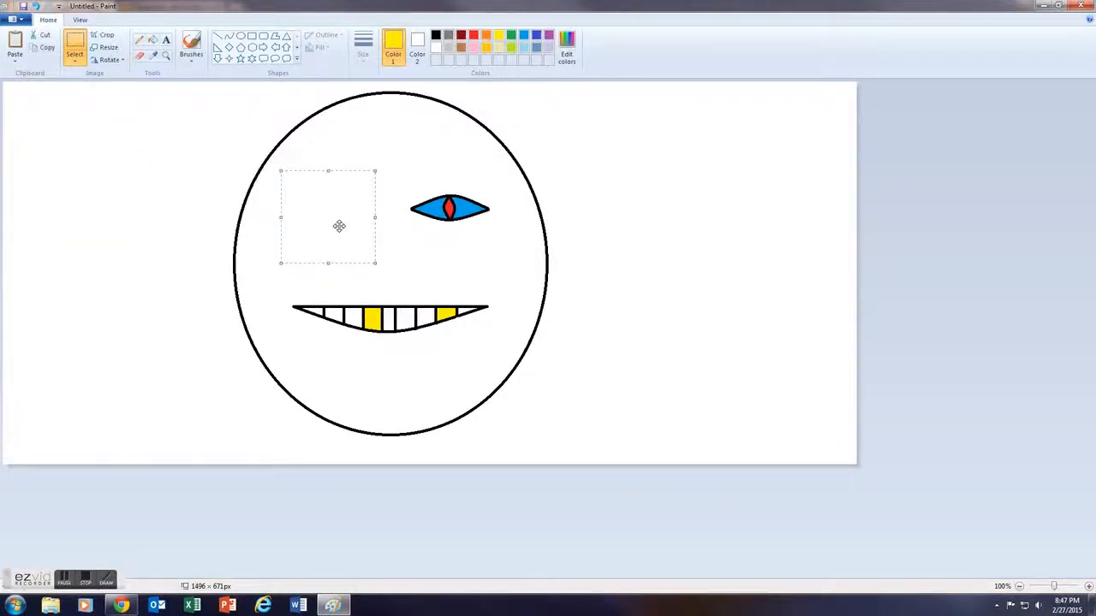
pyautogui.click(42, 38)
# Step: Select the eye and move it to the middle of the upper face as a single central eye
pyautogui.moveTo(400, 162); pyautogui.dragTo(503, 268)
pyautogui.moveTo(462, 223); pyautogui.dragTo(397, 211)
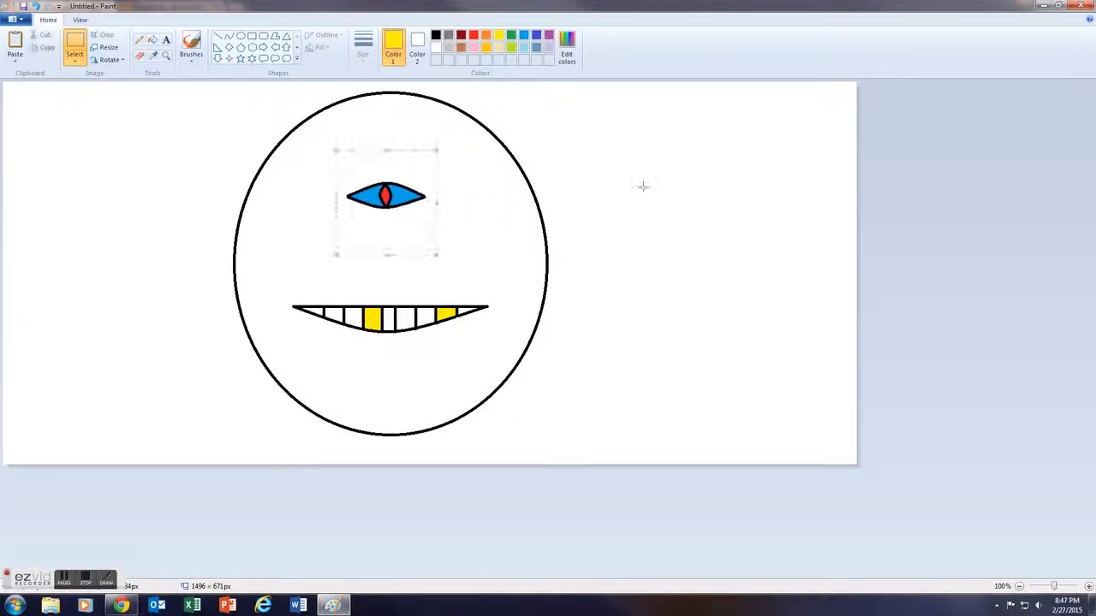
pyautogui.click(700, 168)
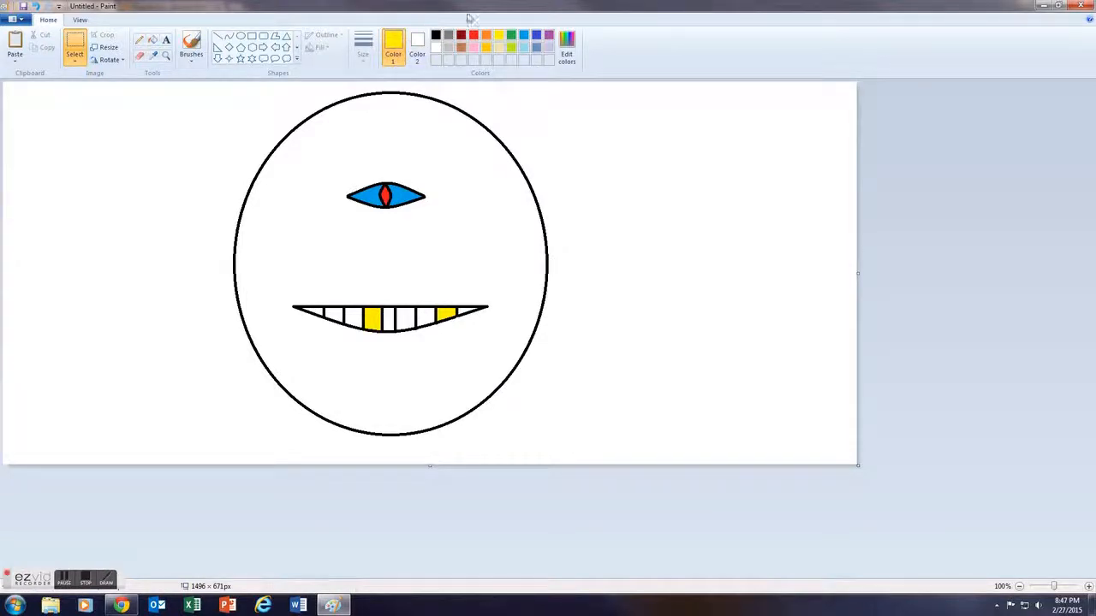
# Step: Fill the background around the face with yellow and recolour it red
pyautogui.click(153, 40)
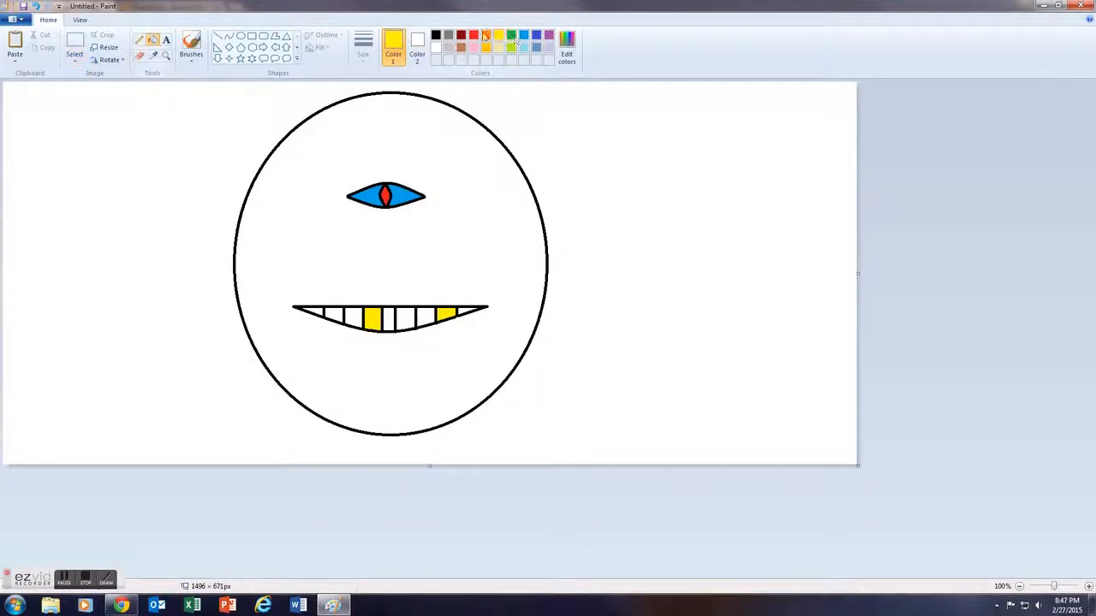
pyautogui.click(599, 154)
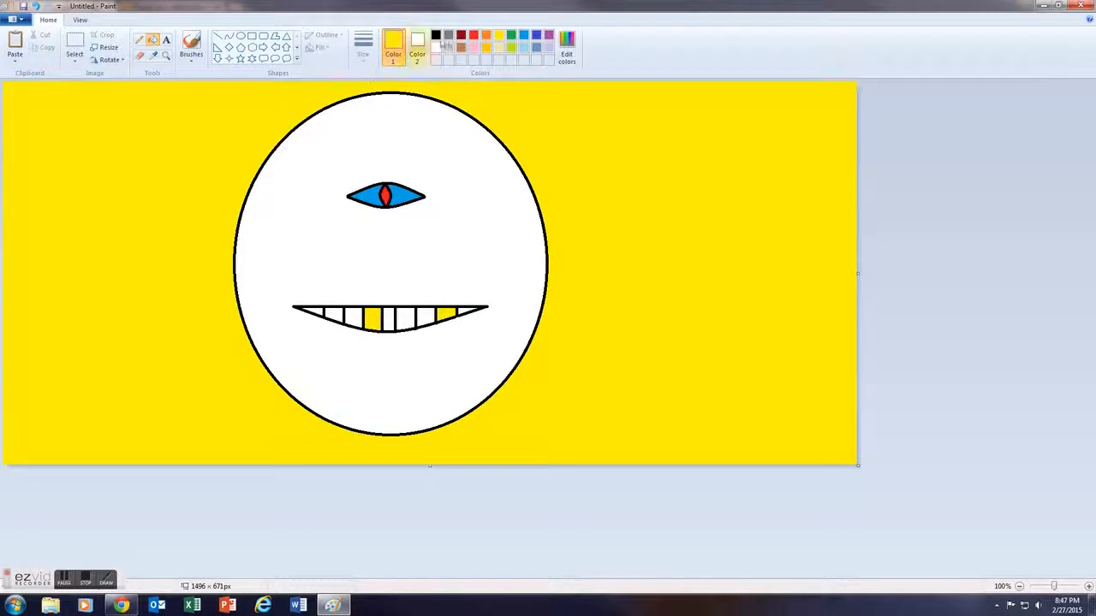
pyautogui.click(473, 35)
pyautogui.click(616, 135)
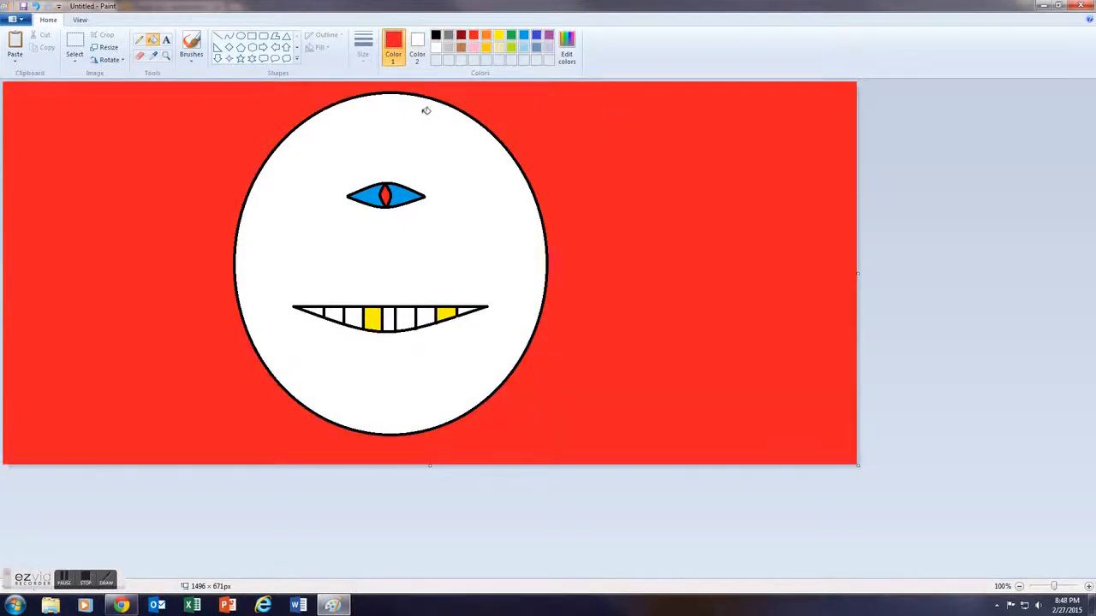
# Step: Fill the face with brown, leaving the eye and teeth as they are
pyautogui.click(500, 35)
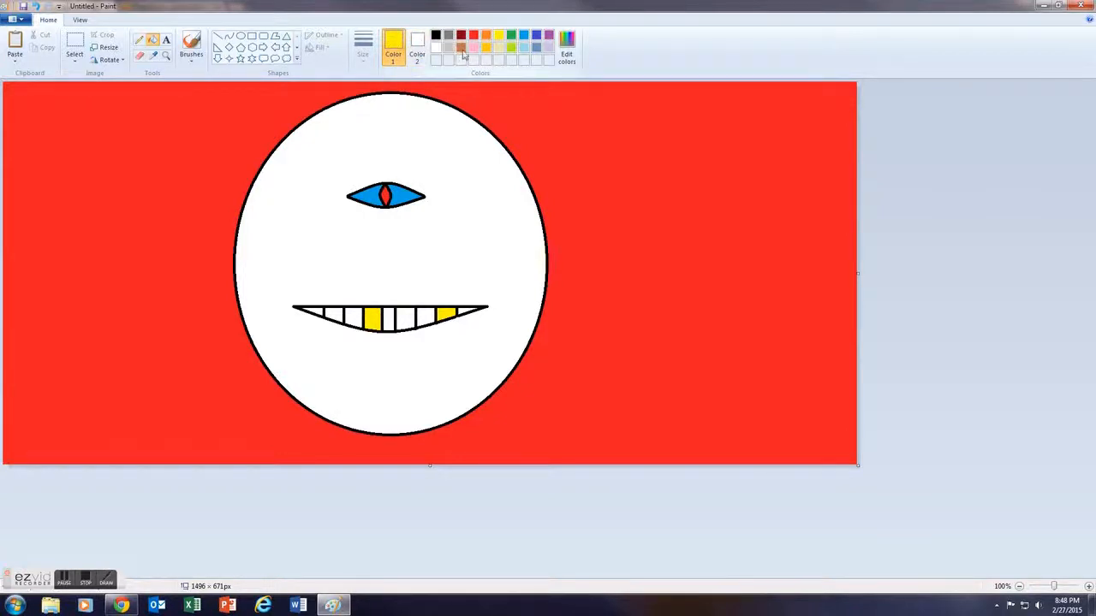
pyautogui.click(462, 47)
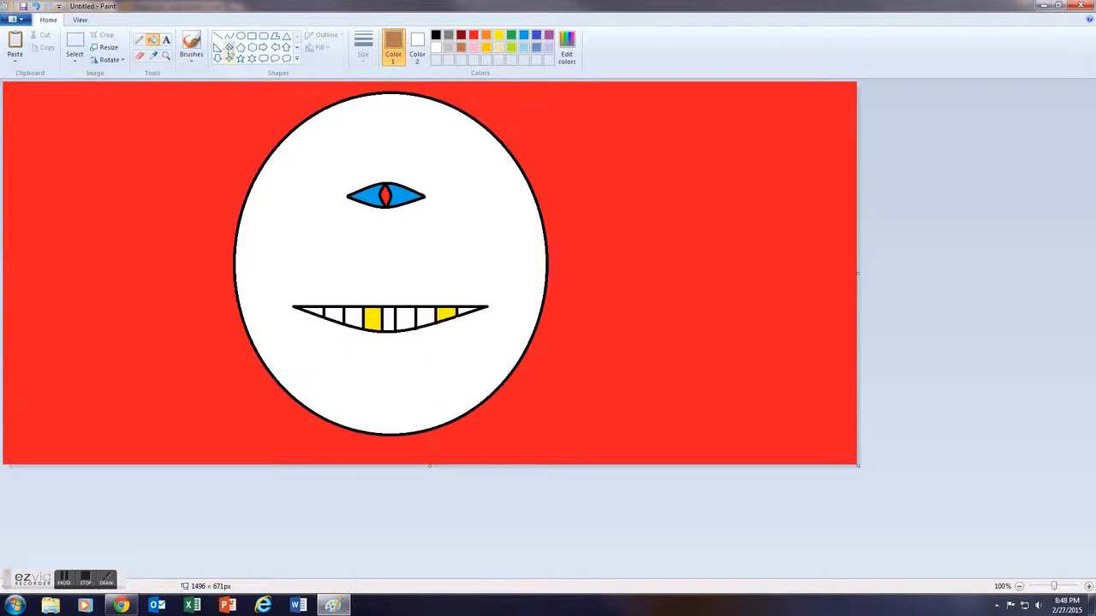
pyautogui.click(332, 150)
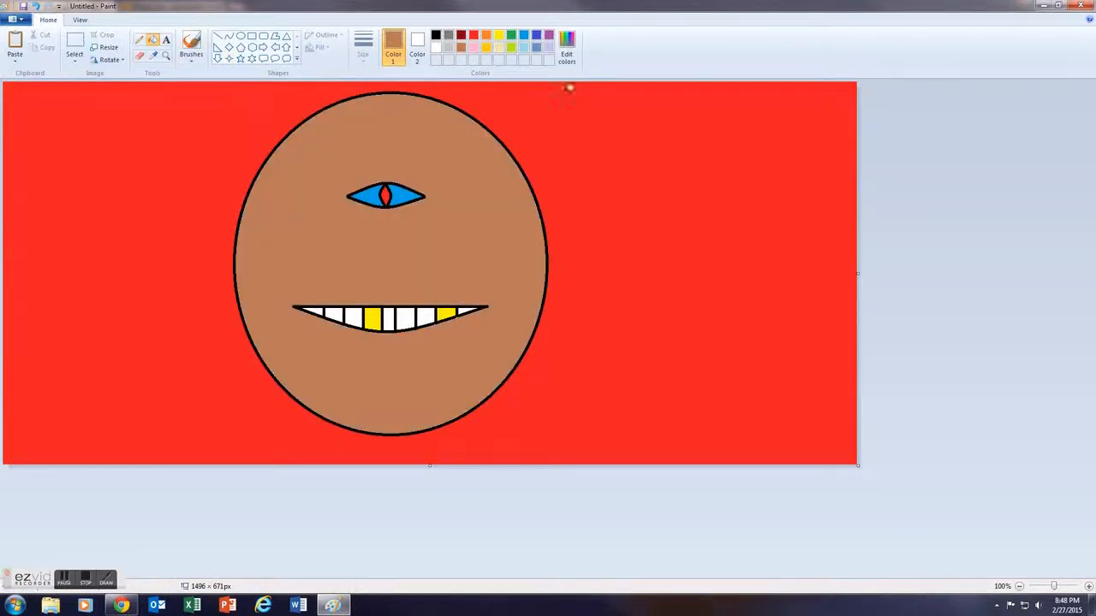
pyautogui.click(566, 47)
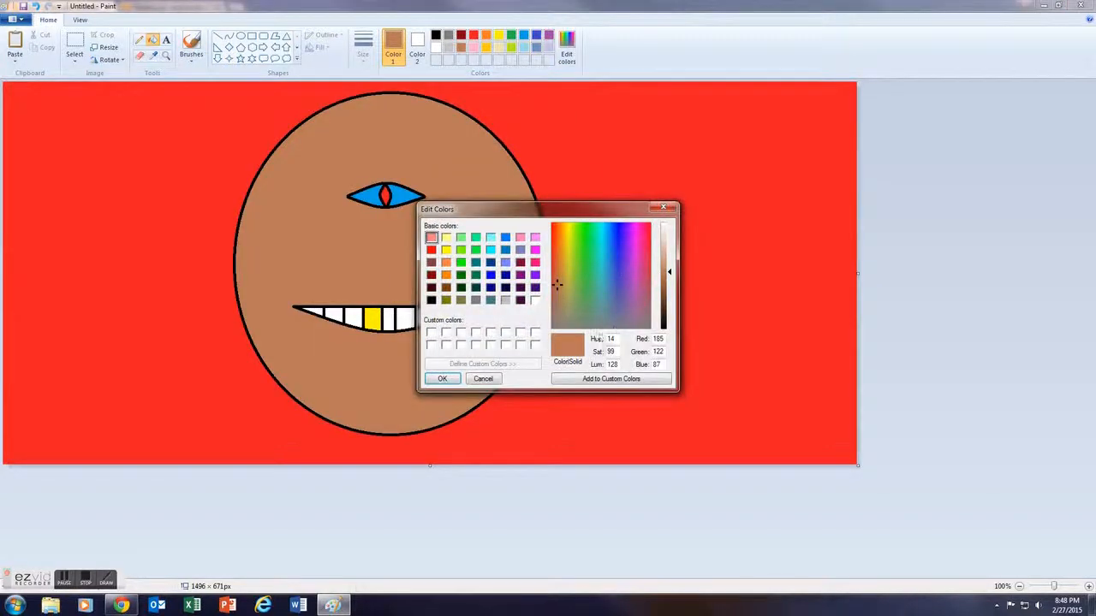
pyautogui.moveTo(556, 284)
pyautogui.mouseDown()
pyautogui.moveTo(557, 308)
pyautogui.moveTo(621, 278)
pyautogui.moveTo(560, 284)
pyautogui.mouseUp()
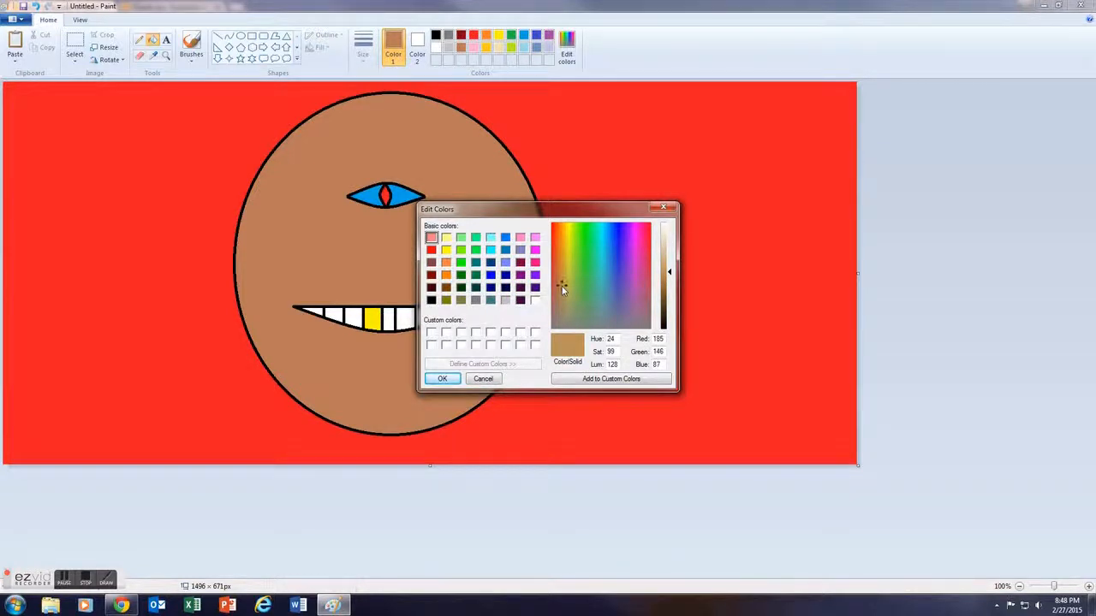
pyautogui.click(644, 379)
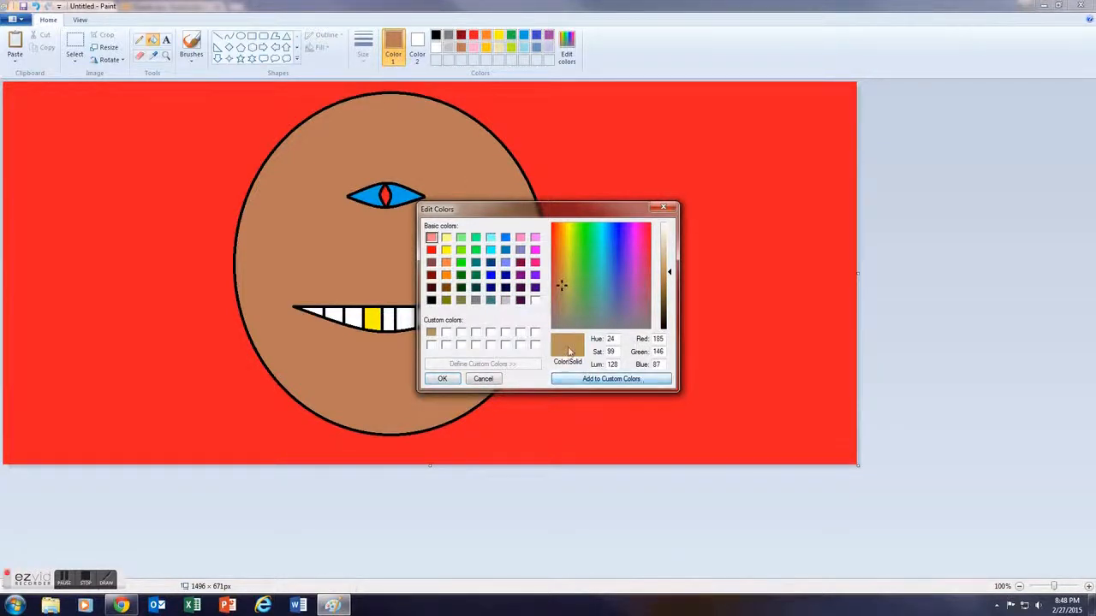
pyautogui.click(600, 381)
pyautogui.click(599, 381)
pyautogui.click(599, 381)
pyautogui.click(599, 381)
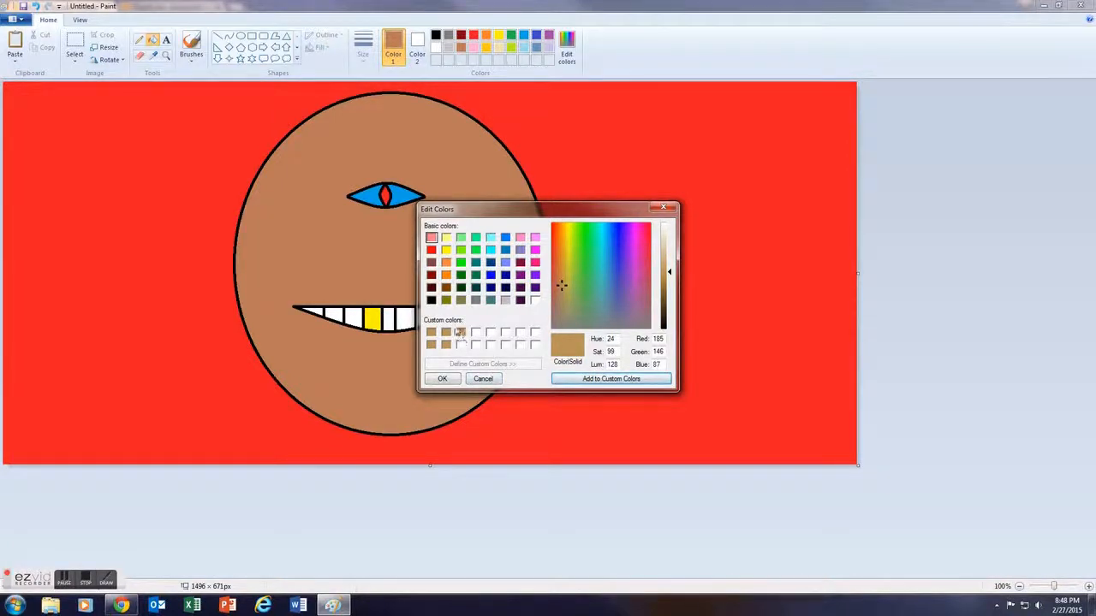
pyautogui.click(459, 333)
pyautogui.click(484, 379)
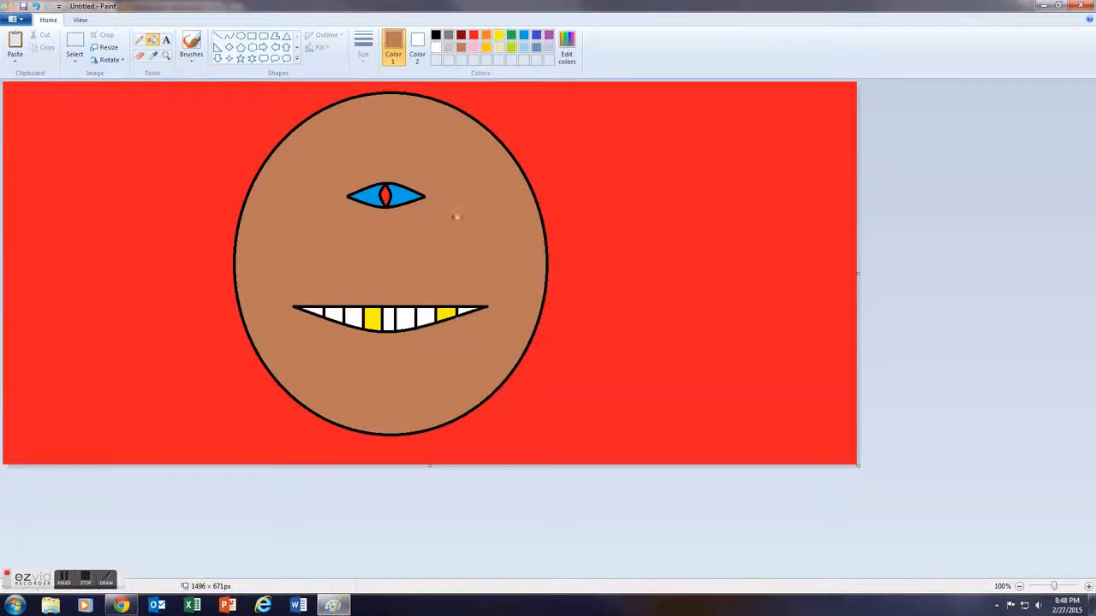
# Step: Try out light beige, dark red and turquoise blue as fill colours for the face, one over the other
pyautogui.click(497, 48)
pyautogui.click(452, 173)
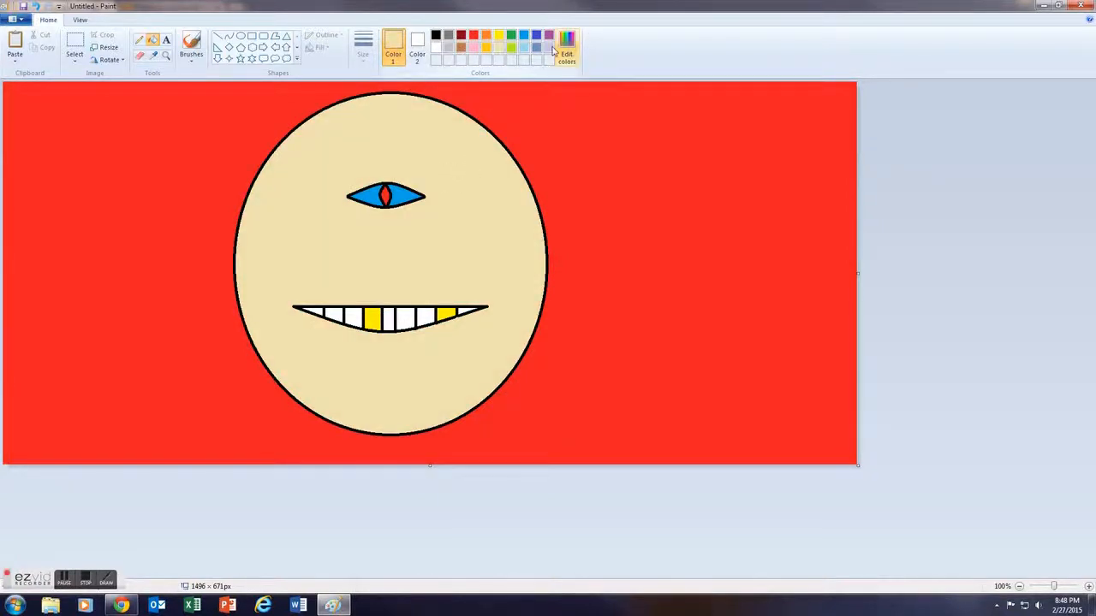
pyautogui.click(461, 46)
pyautogui.click(460, 35)
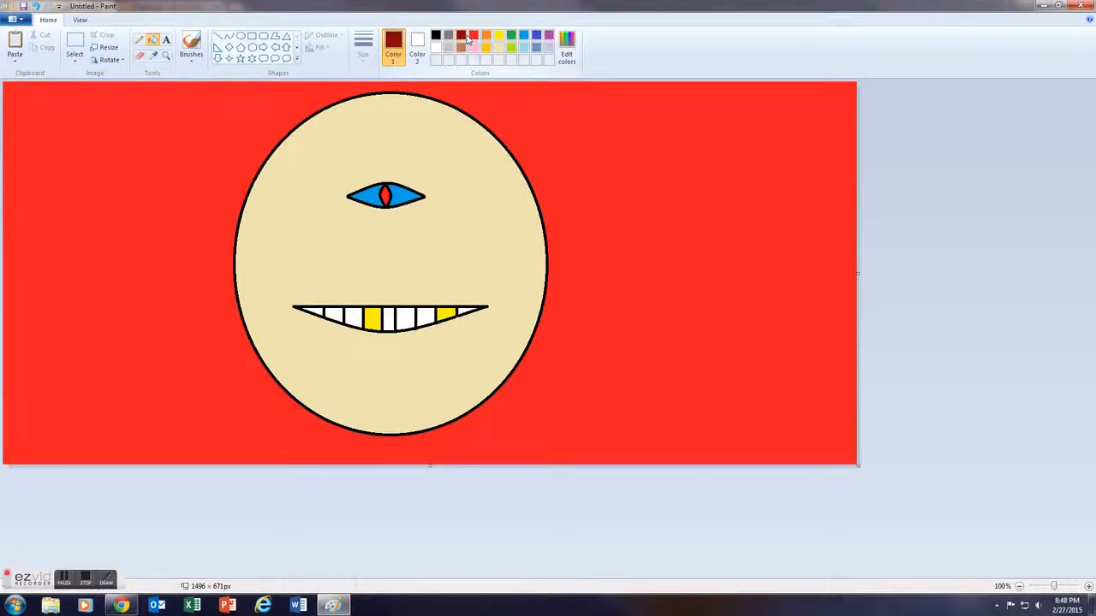
pyautogui.click(467, 121)
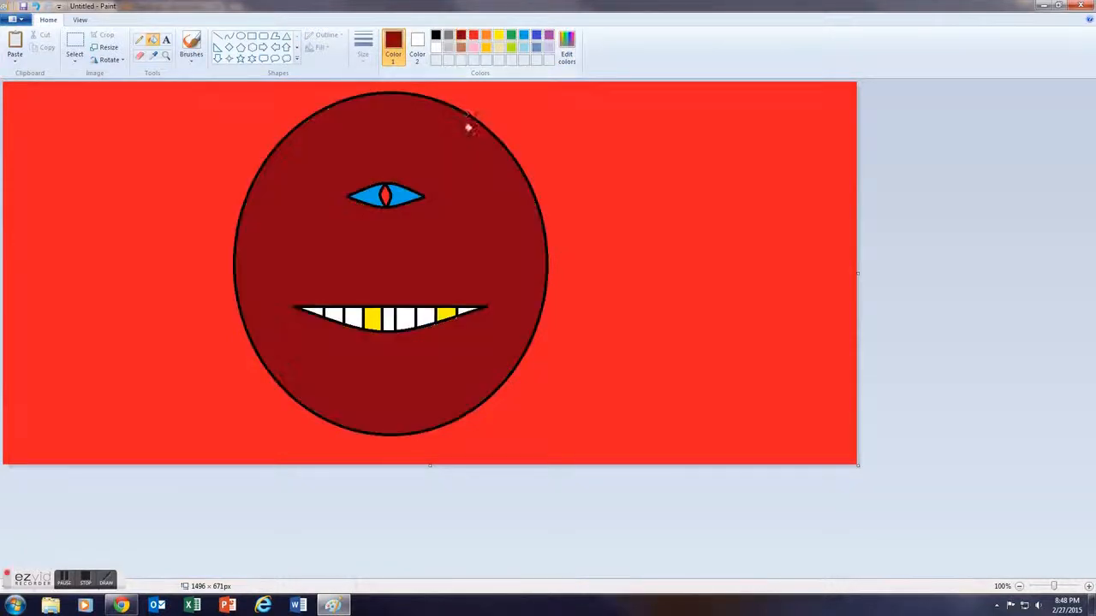
pyautogui.click(524, 35)
pyautogui.click(467, 146)
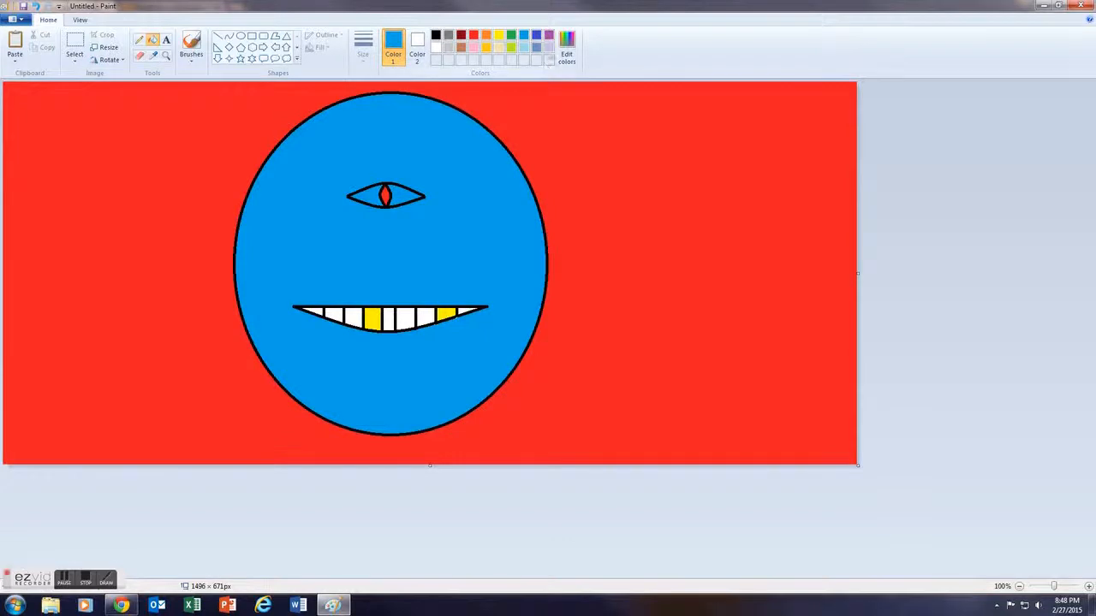
# Step: Fill the face with purple
pyautogui.click(549, 36)
pyautogui.click(468, 180)
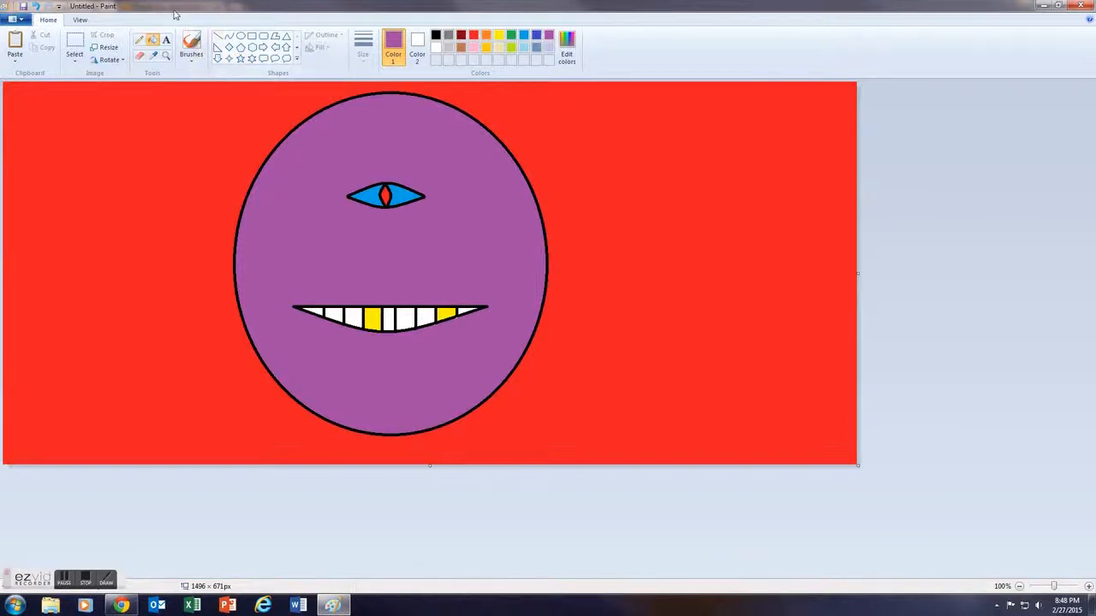
# Step: Draw a black ellipse outline around the central eye as a monocle, leaving a margin on all sides
pyautogui.click(241, 36)
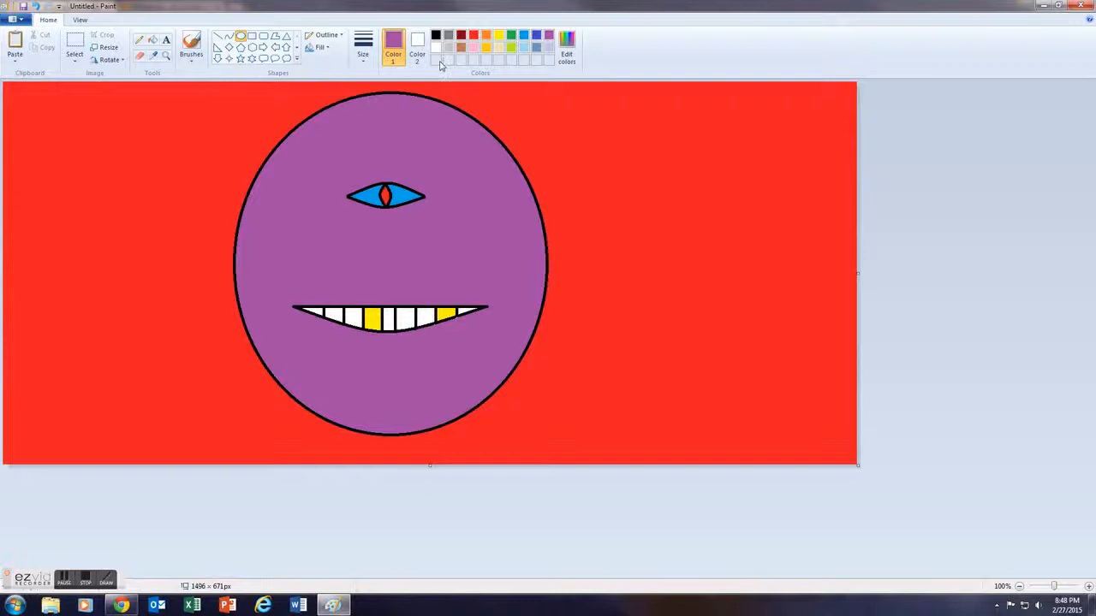
pyautogui.click(434, 35)
pyautogui.moveTo(326, 139); pyautogui.dragTo(446, 249)
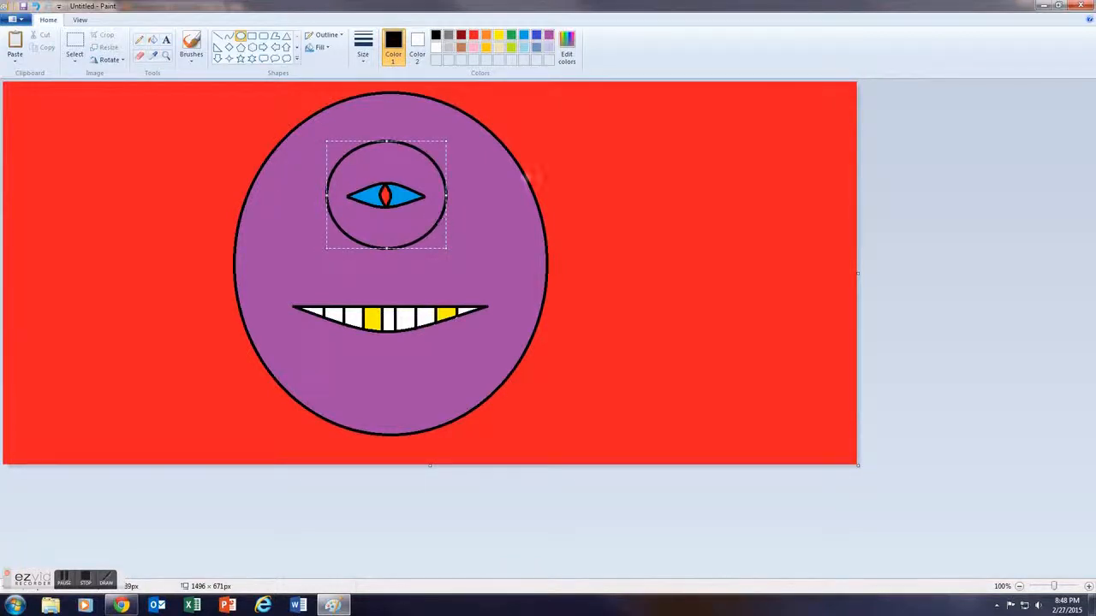
pyautogui.click(587, 171)
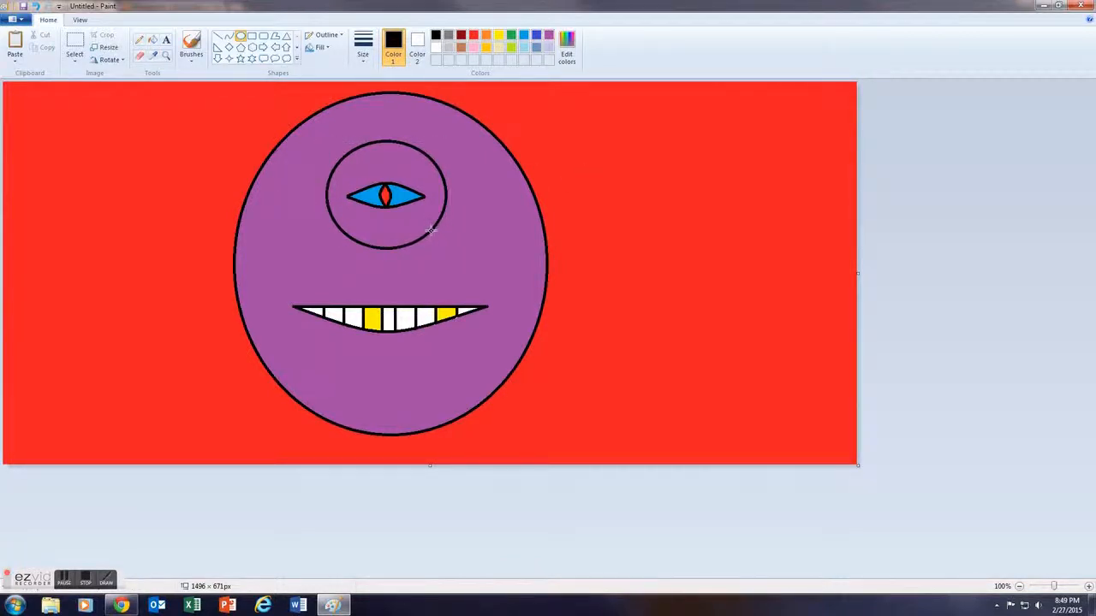
# Step: Draw a chain of six small black circles from the monocle's lower right down towards the face's right edge, and undo the stray dot on the background
pyautogui.moveTo(430, 230); pyautogui.dragTo(484, 285)
pyautogui.click(649, 200)
pyautogui.click(177, 197)
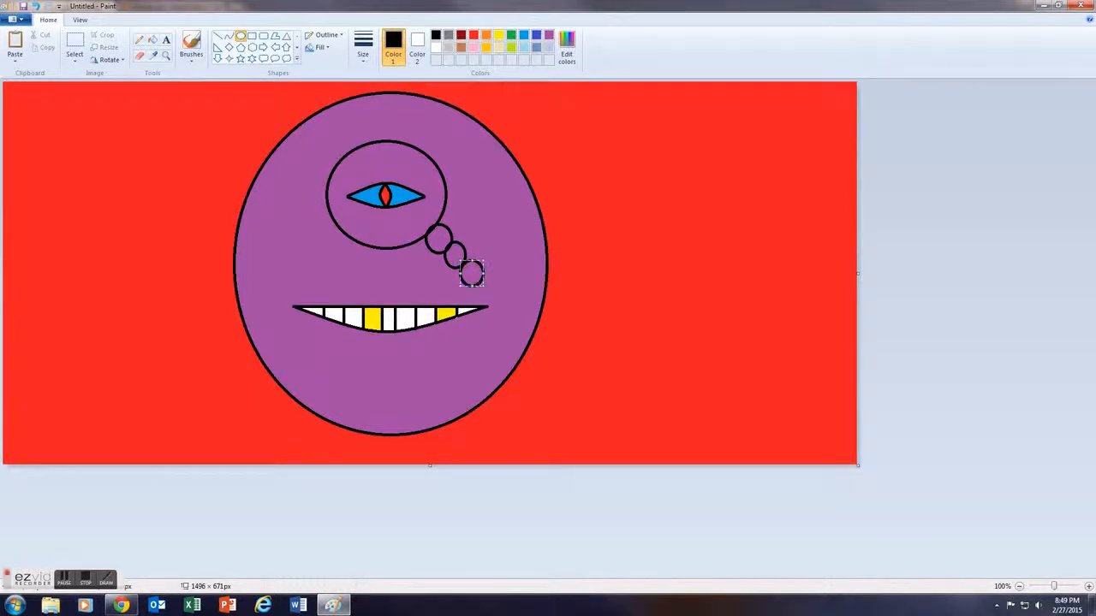
pyautogui.click(169, 182)
pyautogui.moveTo(477, 275); pyautogui.dragTo(512, 319)
pyautogui.click(490, 313)
pyautogui.click(96, 171)
pyautogui.moveTo(511, 318)
pyautogui.mouseDown()
pyautogui.moveTo(531, 346)
pyautogui.moveTo(515, 323)
pyautogui.mouseUp()
pyautogui.click(647, 291)
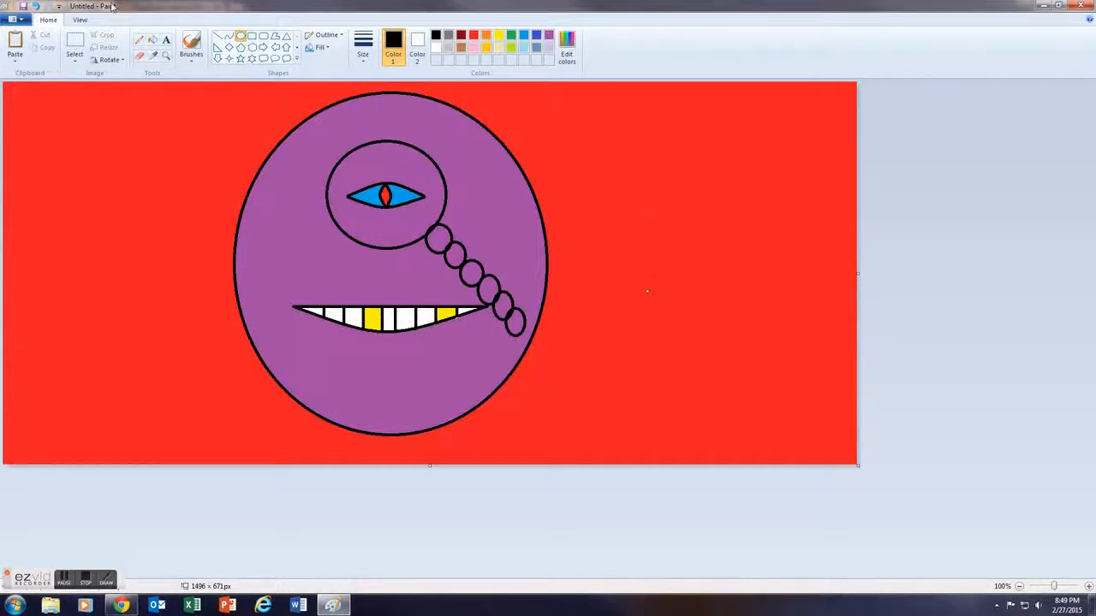
pyautogui.click(36, 7)
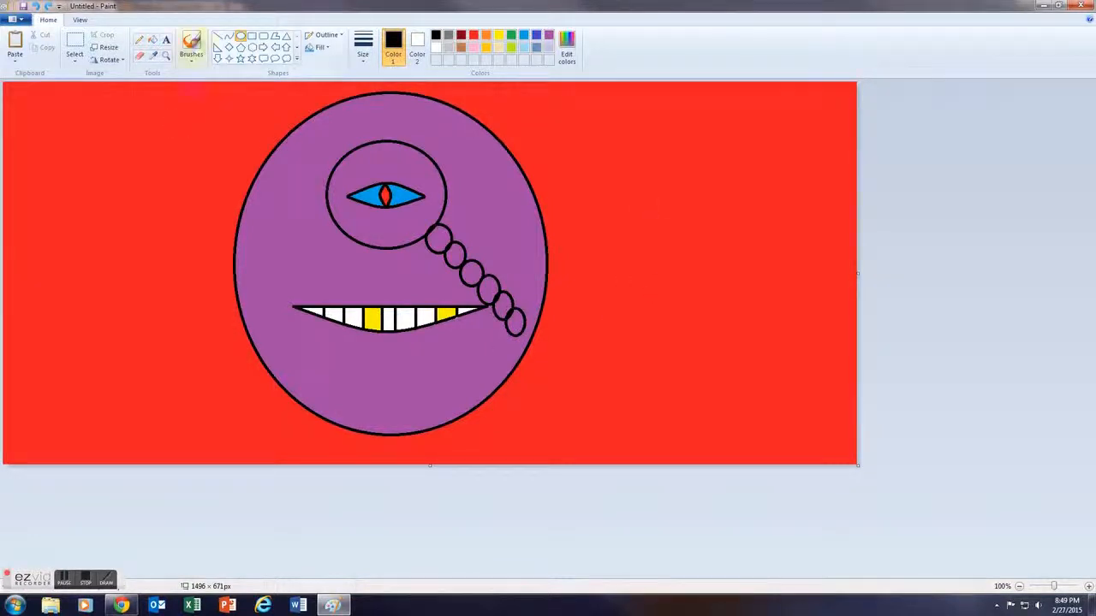
# Step: Save the drawing as a PNG named "cool stuff" in the Pictures library
pyautogui.click(14, 24)
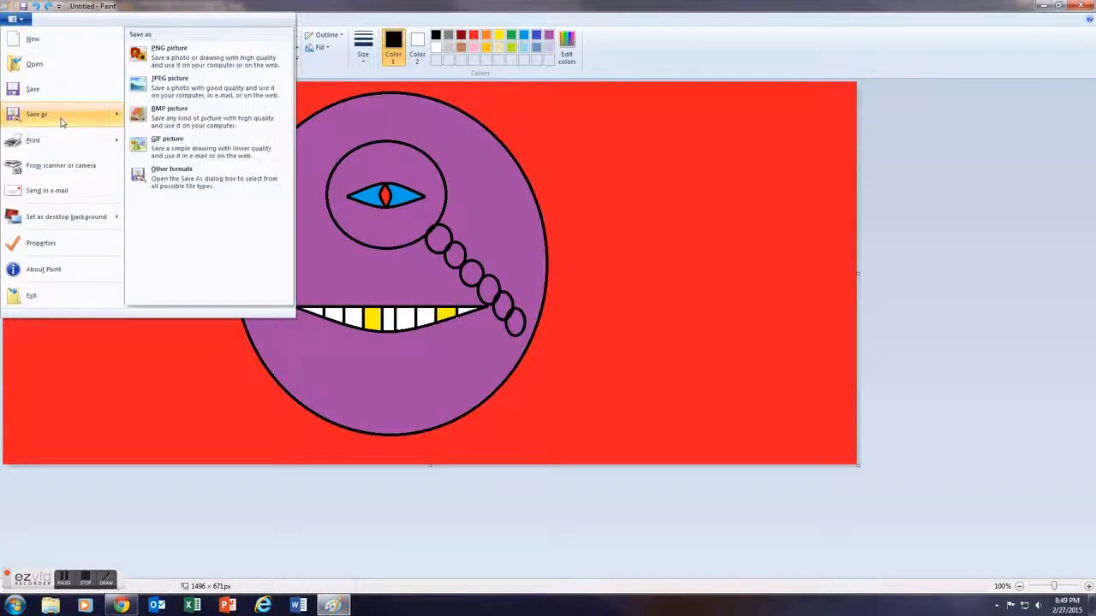
pyautogui.click(62, 123)
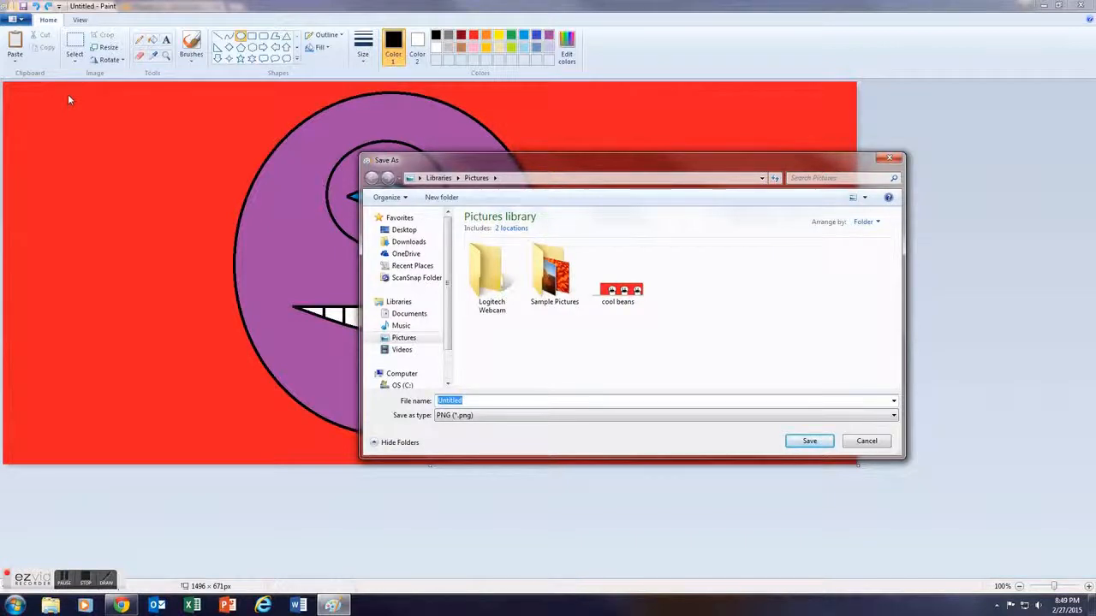
pyautogui.write('cool')
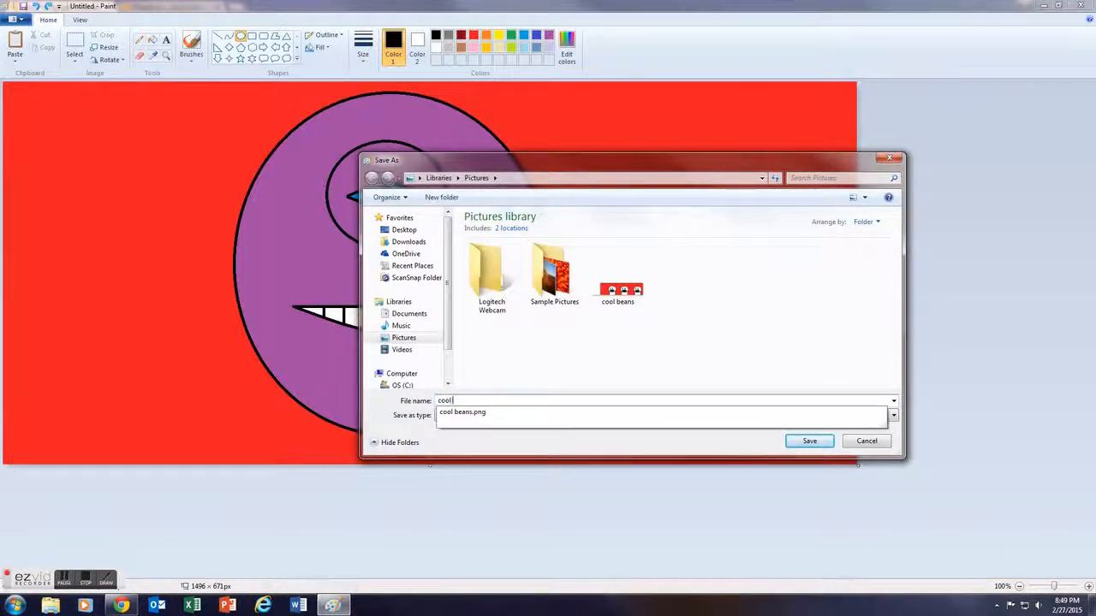
pyautogui.write(' stuff')
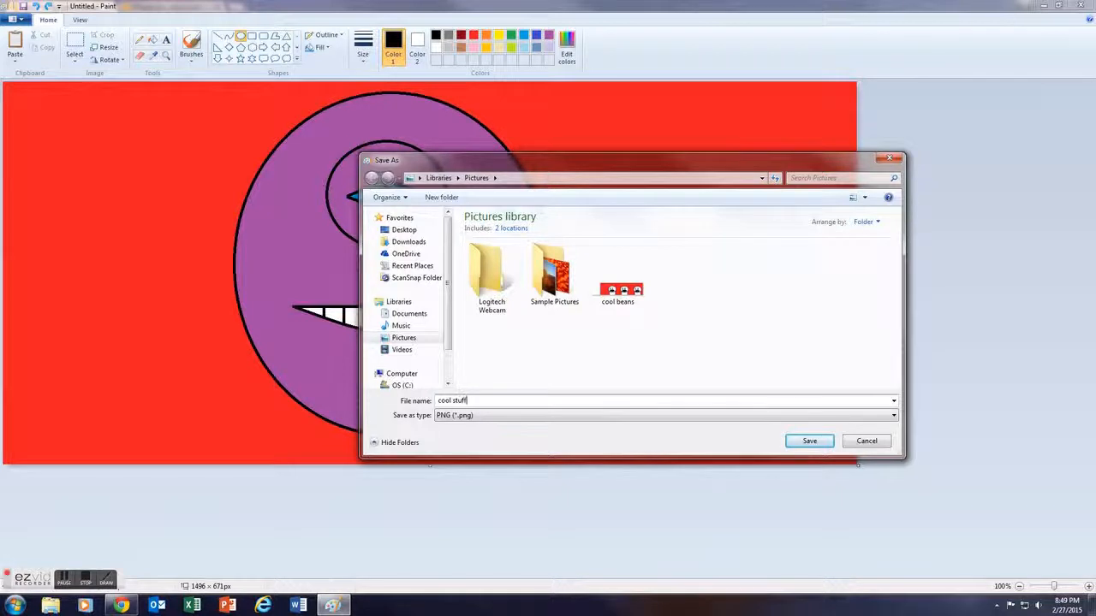
pyautogui.click(806, 443)
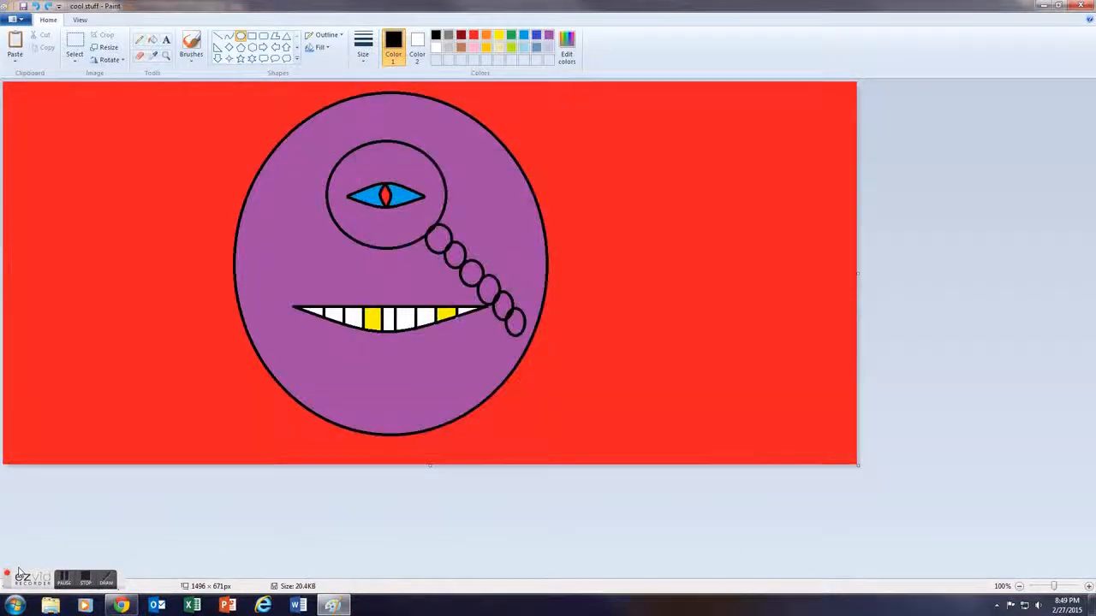